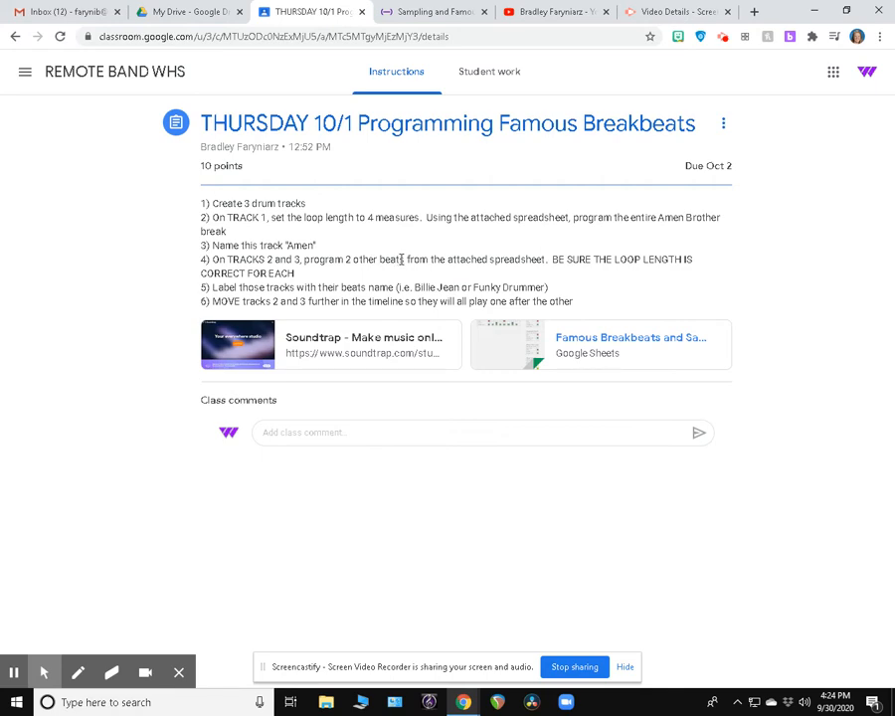
Switch to the Famous Breakbeats and Samples spreadsheet and examine its 64-, 32- and 16-step classic breakbeats
{"action": "key", "text": "alt+Tab"}
{"action": "key", "text": "alt+Tab"}
{"action": "key", "text": "Tab"}
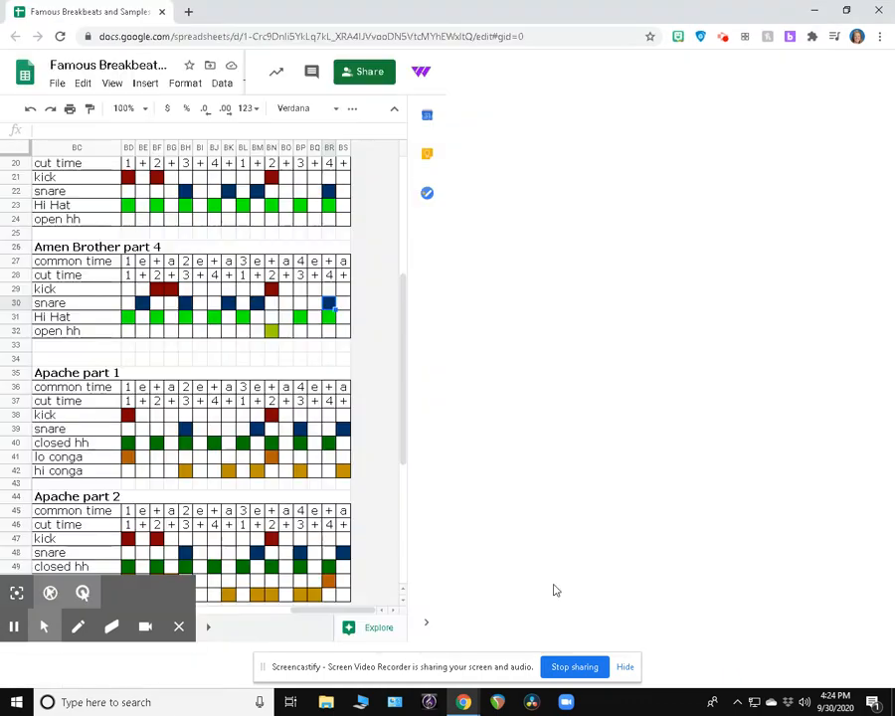
{"action": "double_click", "coordinate": [545, 18]}
{"action": "left_click", "coordinate": [625, 667]}
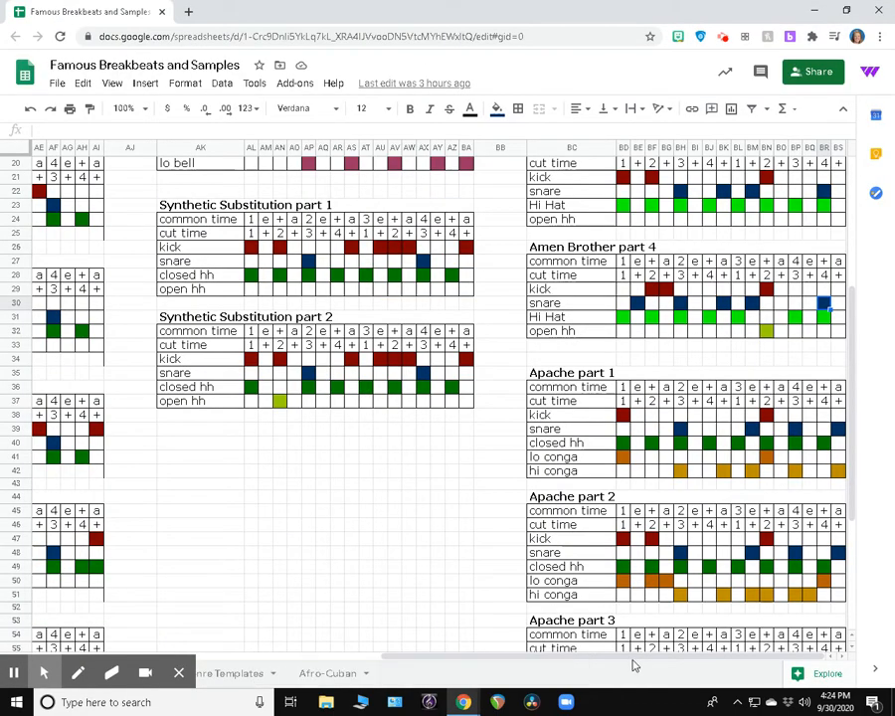
{"action": "mouse_move", "coordinate": [633, 658]}
{"action": "left_mouse_down"}
{"action": "mouse_move", "coordinate": [379, 668]}
{"action": "mouse_move", "coordinate": [646, 665]}
{"action": "left_mouse_up"}
{"action": "scroll", "coordinate": [591, 474], "scroll_direction": "up", "scroll_amount": 6}
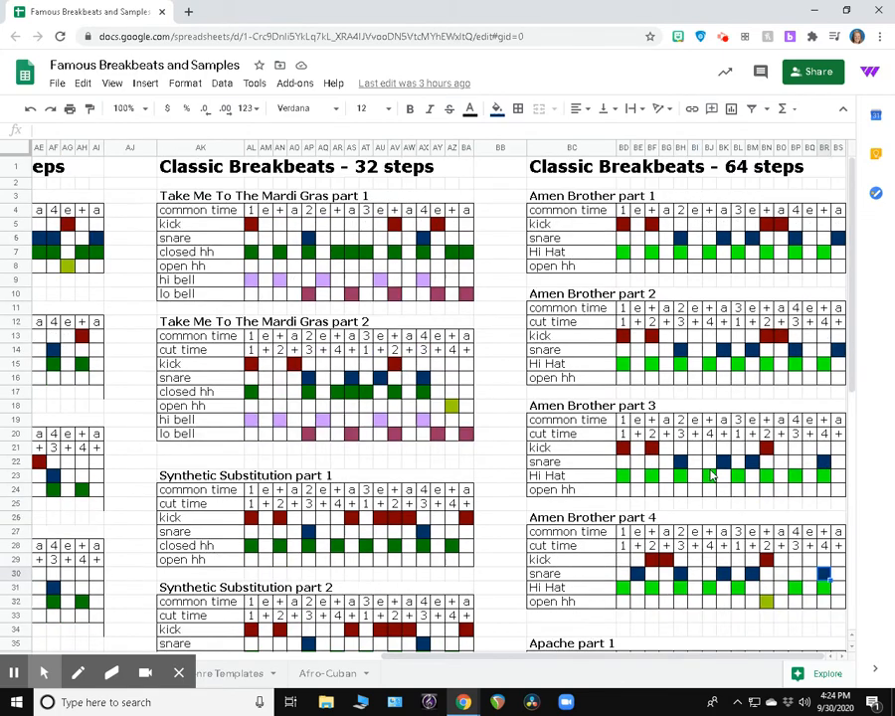
{"action": "scroll", "coordinate": [680, 546], "scroll_direction": "down", "scroll_amount": 12}
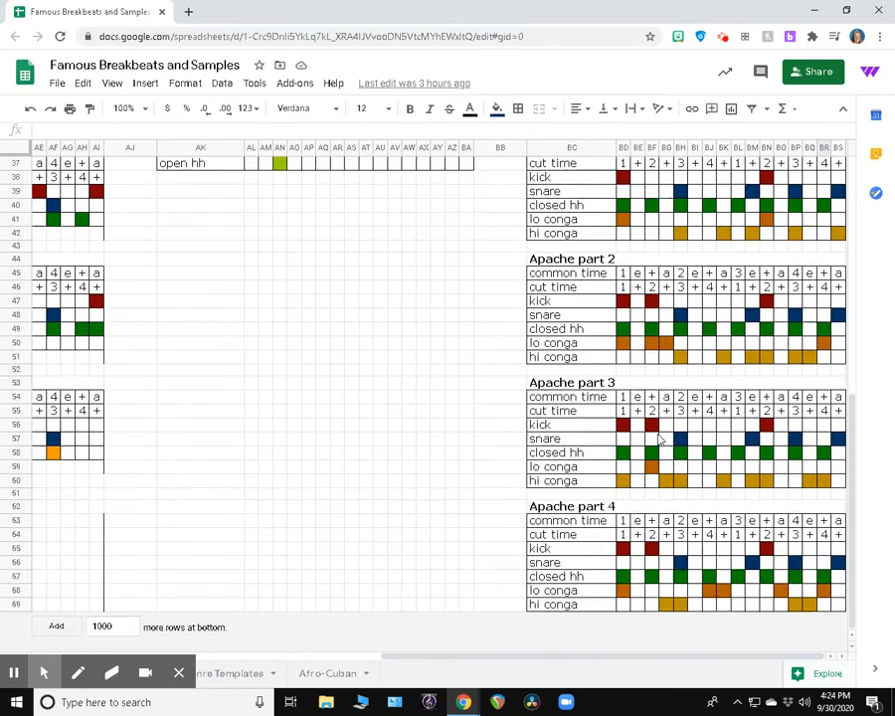
{"action": "scroll", "coordinate": [681, 546], "scroll_direction": "up", "scroll_amount": 8}
{"action": "scroll", "coordinate": [681, 547], "scroll_direction": "up", "scroll_amount": 4}
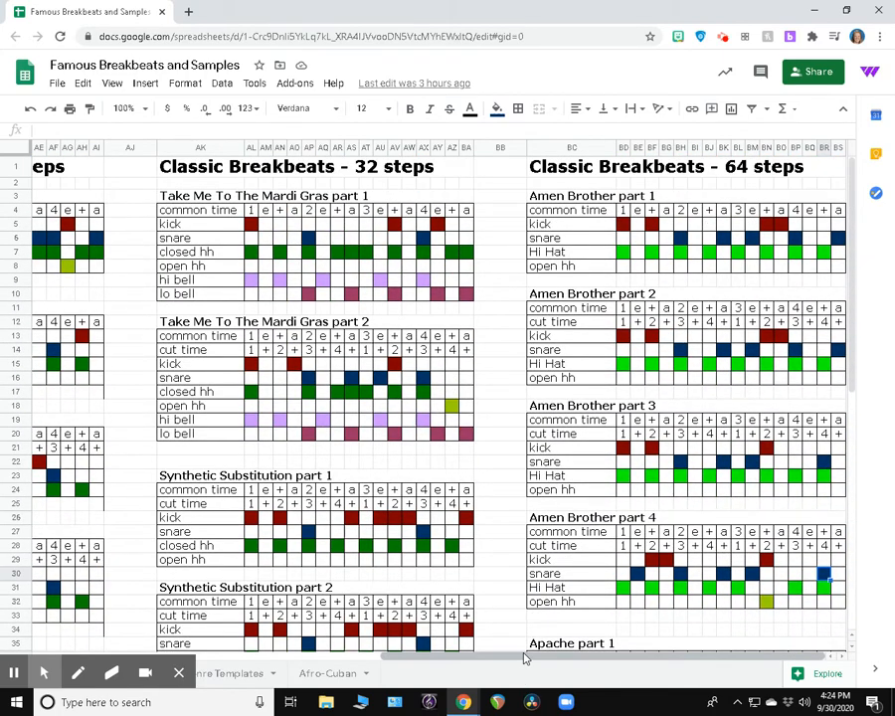
{"action": "left_click_drag", "start_coordinate": [525, 656], "coordinate": [280, 656]}
{"action": "scroll", "coordinate": [396, 303], "scroll_direction": "down", "scroll_amount": 4}
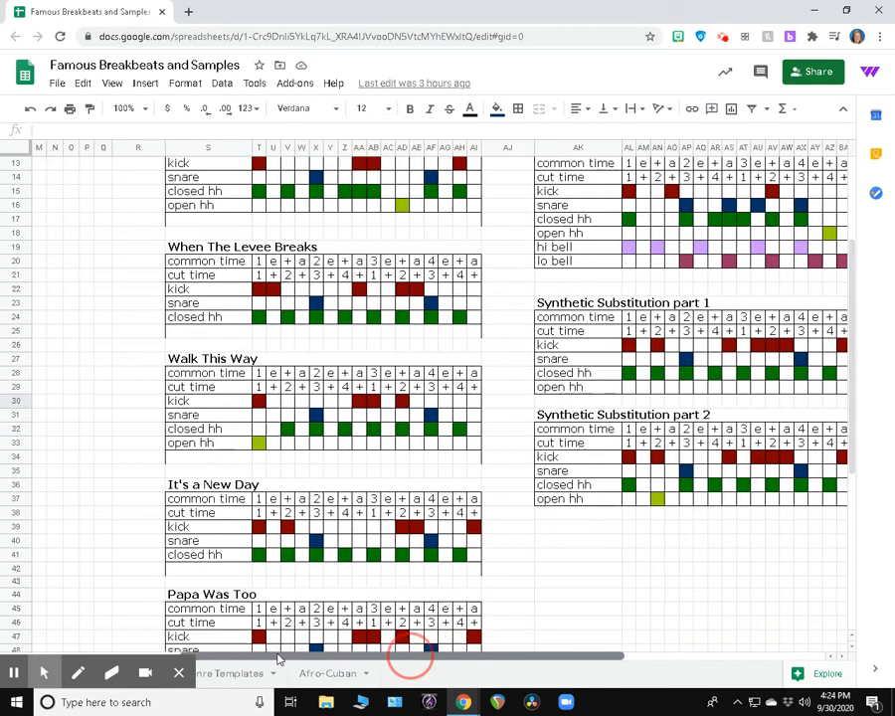
{"action": "scroll", "coordinate": [221, 423], "scroll_direction": "up", "scroll_amount": 4}
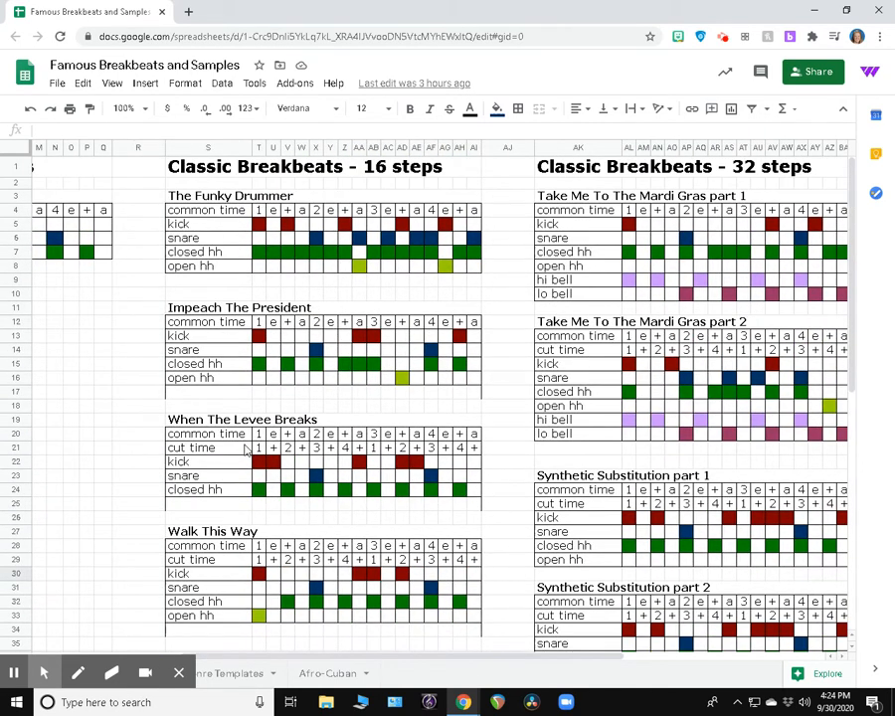
{"action": "scroll", "coordinate": [245, 450], "scroll_direction": "down", "scroll_amount": 4}
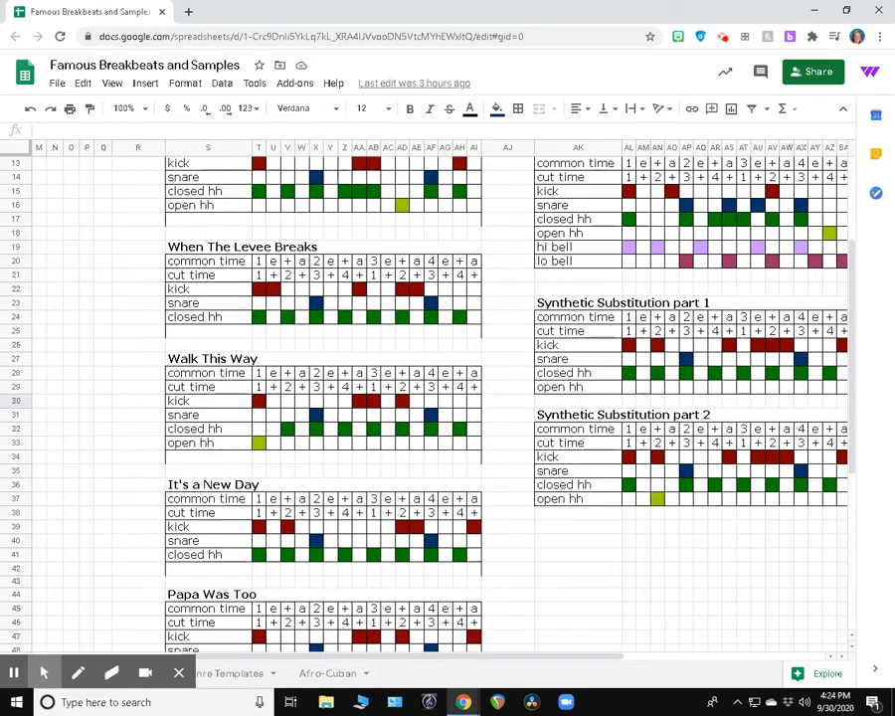
Switch to the Soundtrap project and open the pattern editor for the empty Vanilla drum track
{"action": "left_click", "coordinate": [847, 8]}
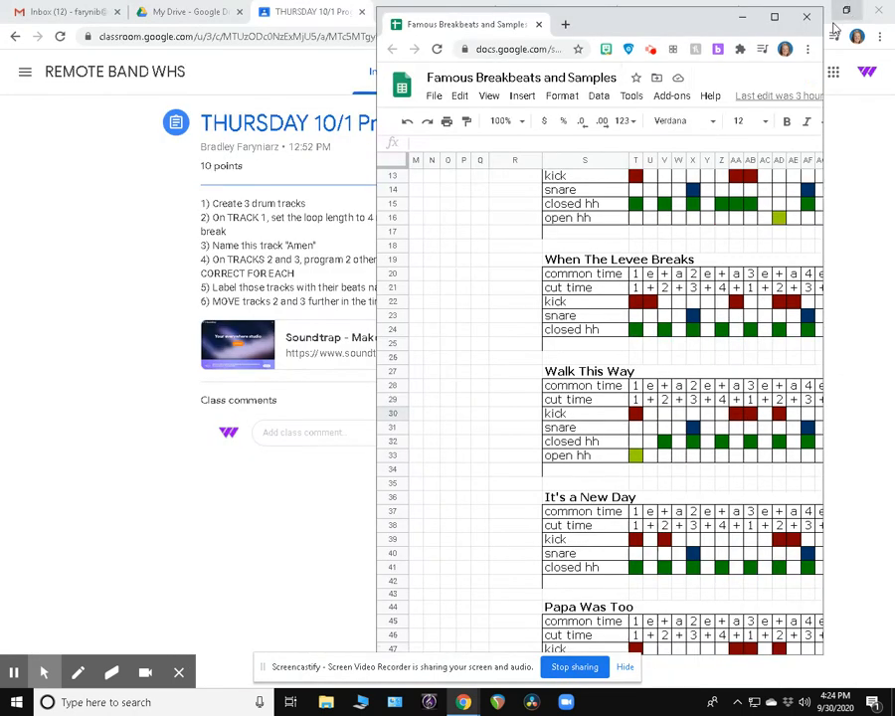
{"action": "left_click", "coordinate": [121, 221]}
{"action": "left_click", "coordinate": [427, 12]}
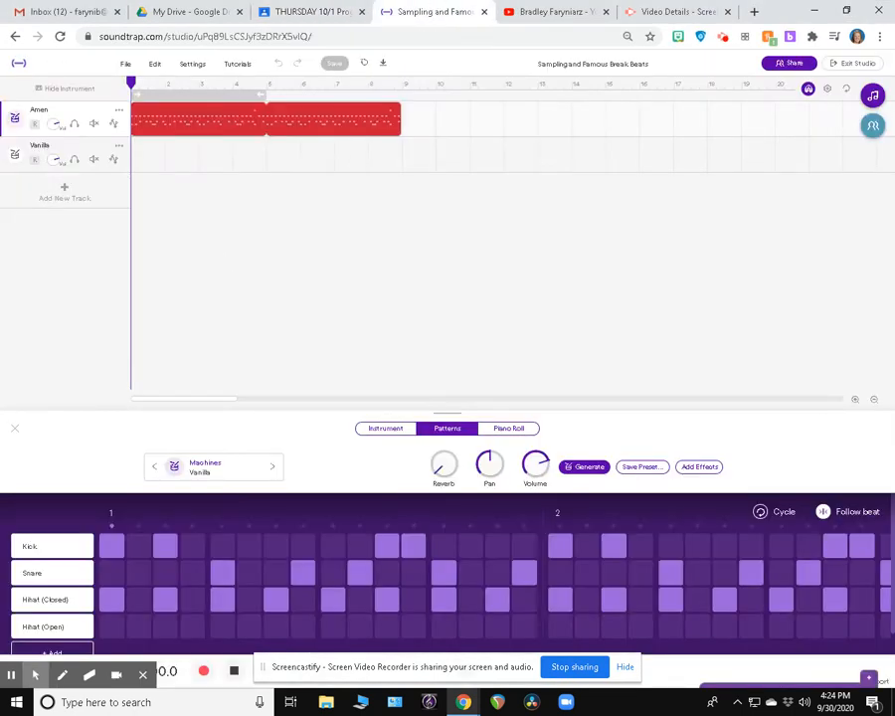
{"action": "left_click", "coordinate": [15, 158]}
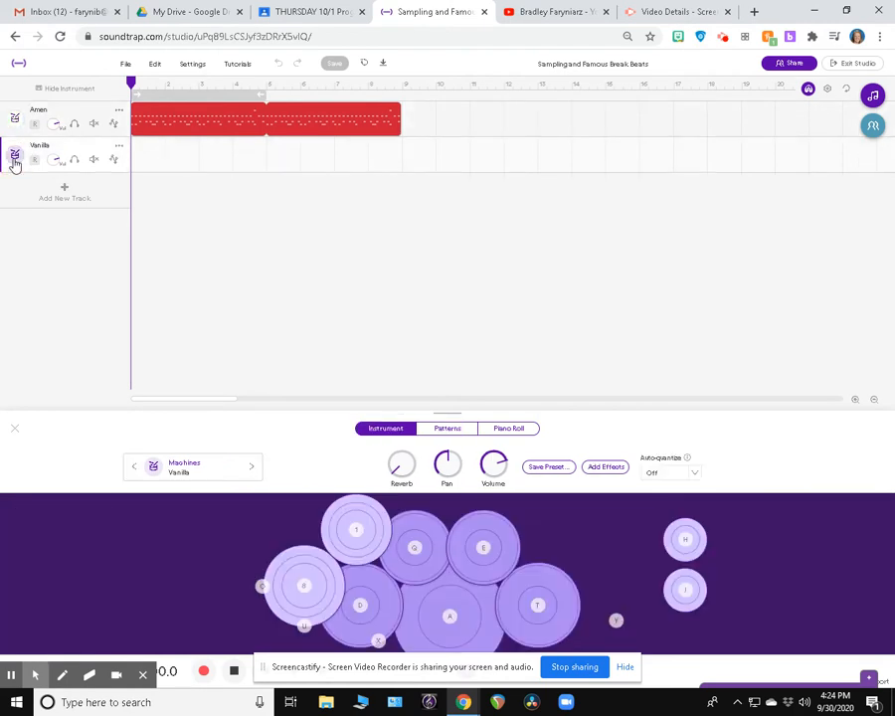
{"action": "left_click", "coordinate": [448, 429]}
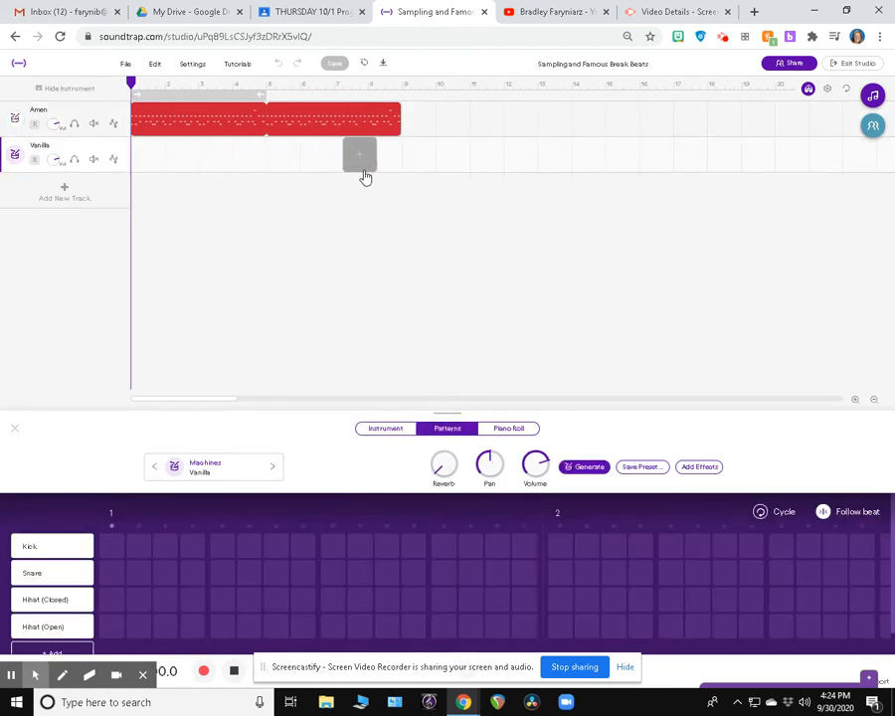
Look up the 8-step Billie Jean pattern in the breakbeats spreadsheet and return to the Soundtrap project
{"action": "key", "text": "alt+Tab"}
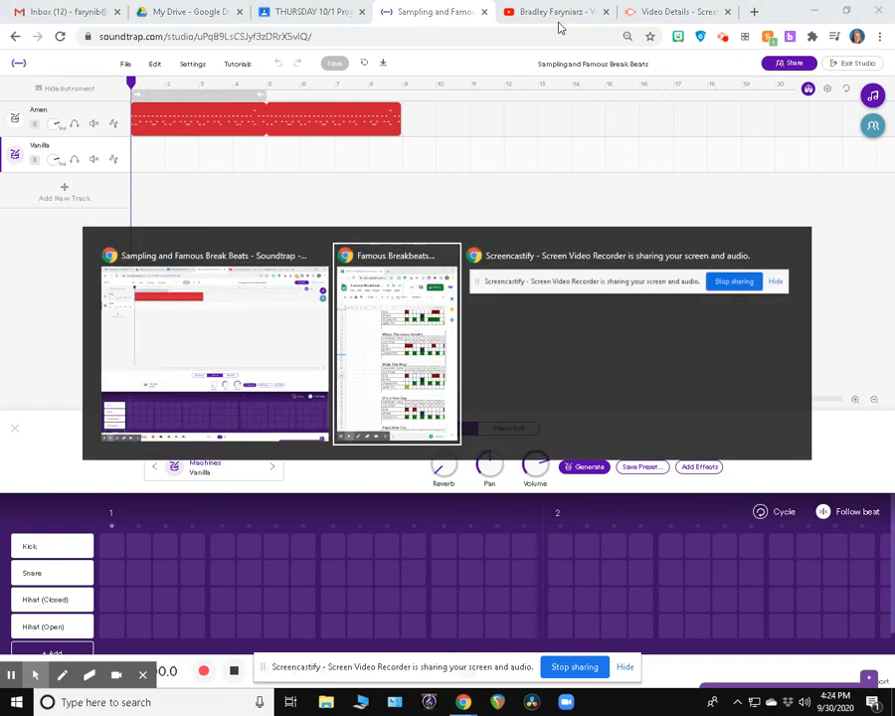
{"action": "left_click", "coordinate": [654, 622]}
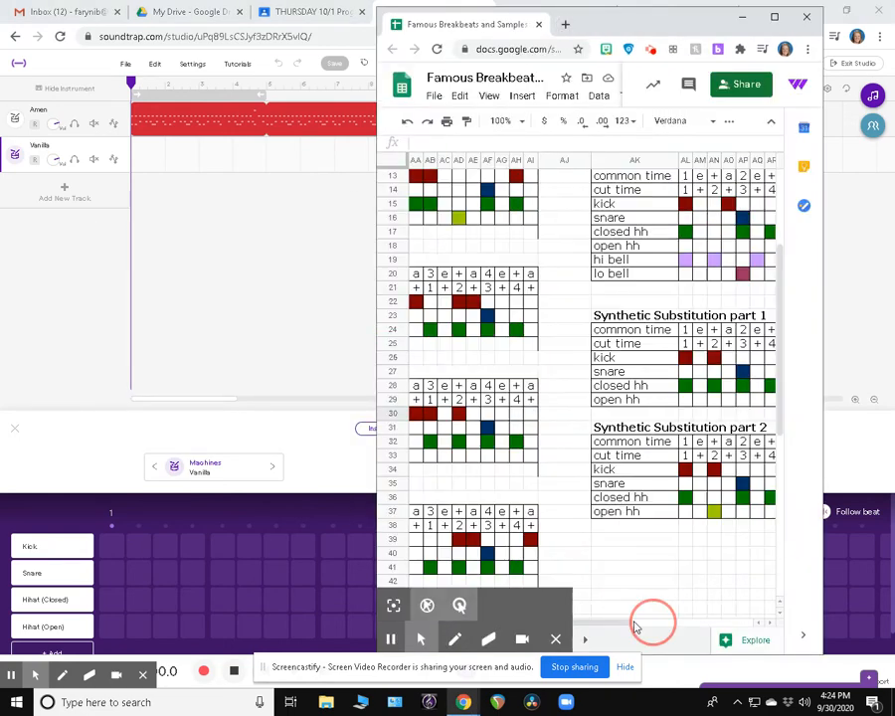
{"action": "double_click", "coordinate": [545, 16]}
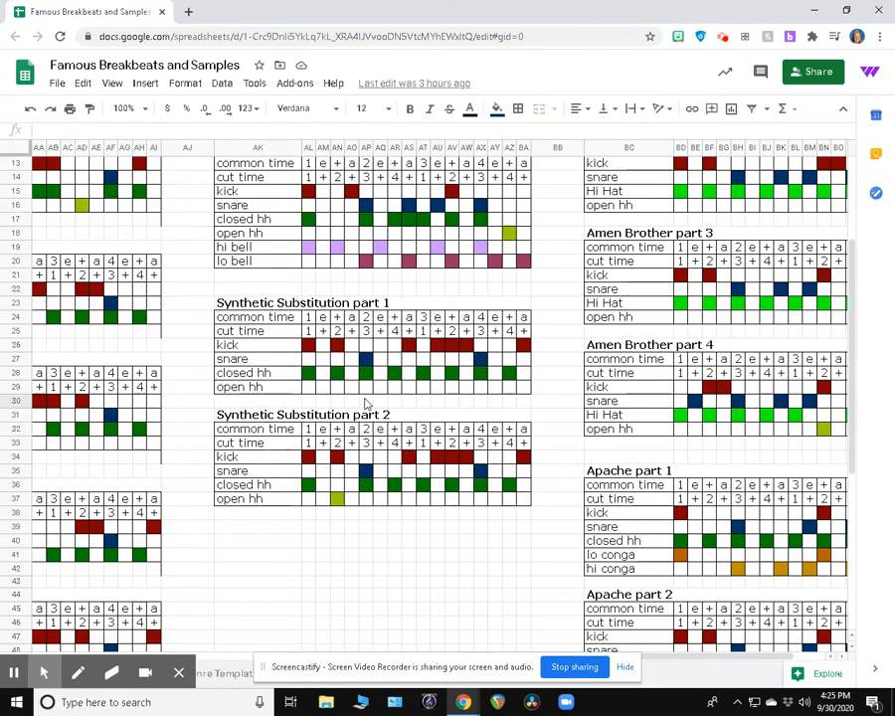
{"action": "scroll", "coordinate": [364, 406], "scroll_direction": "up", "scroll_amount": 4}
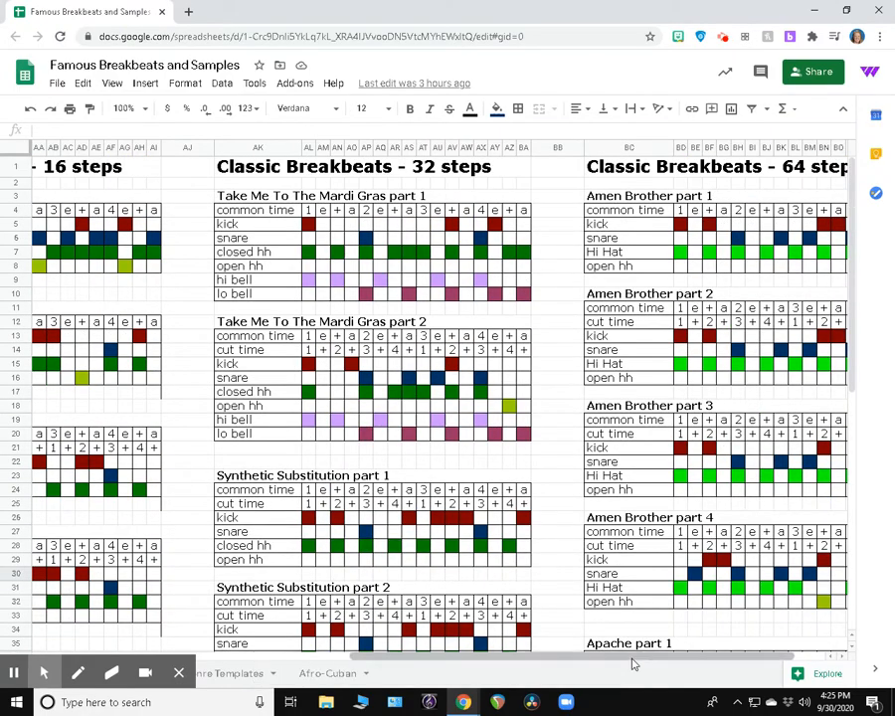
{"action": "left_click_drag", "start_coordinate": [634, 657], "coordinate": [312, 674]}
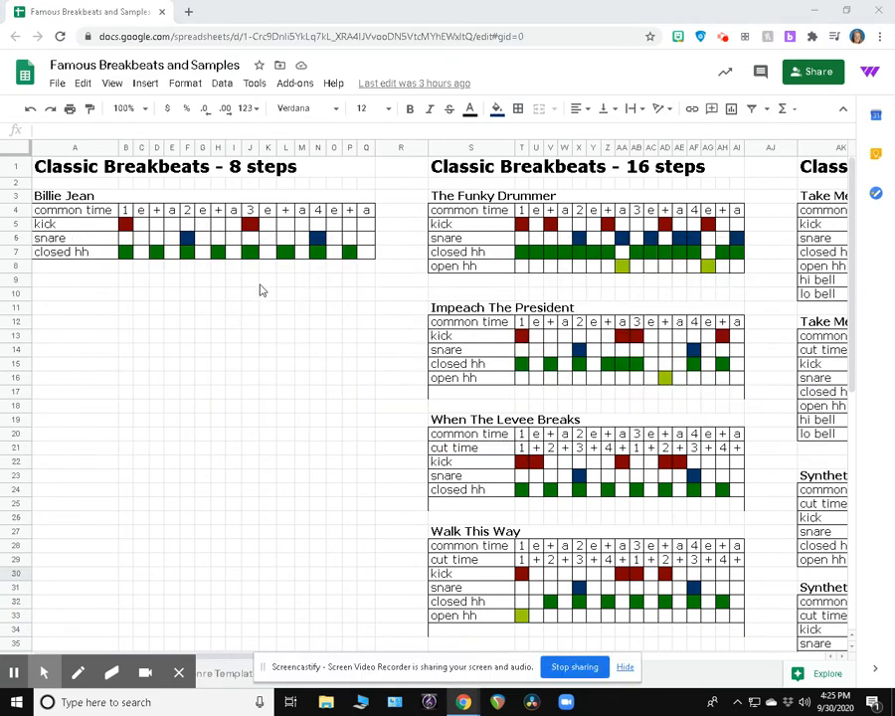
{"action": "left_click", "coordinate": [847, 10]}
{"action": "left_click", "coordinate": [225, 269]}
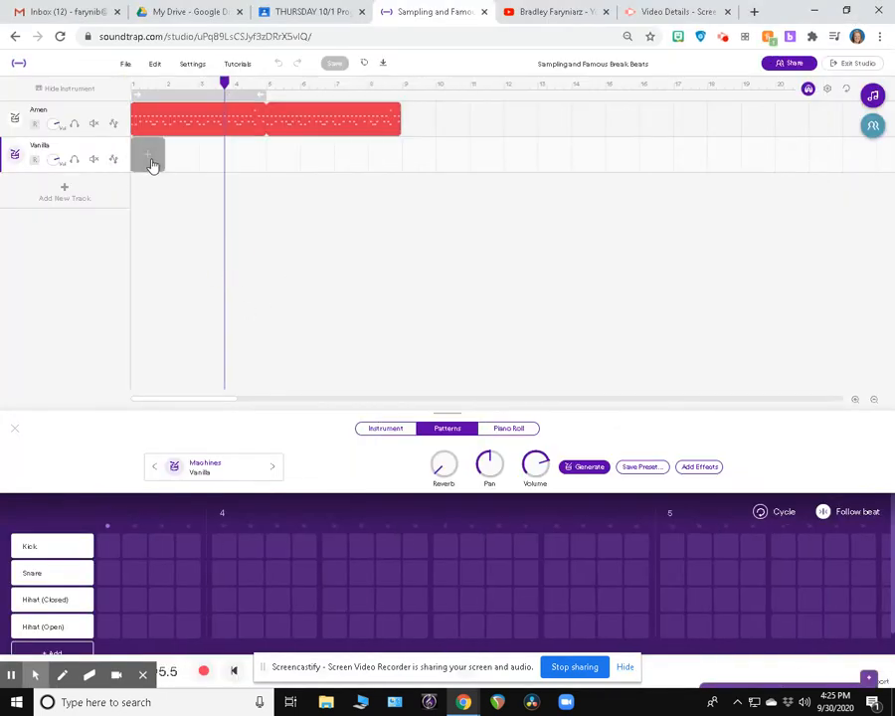
Return the playhead to the start of the timeline and turn on looping
{"action": "left_click", "coordinate": [625, 667]}
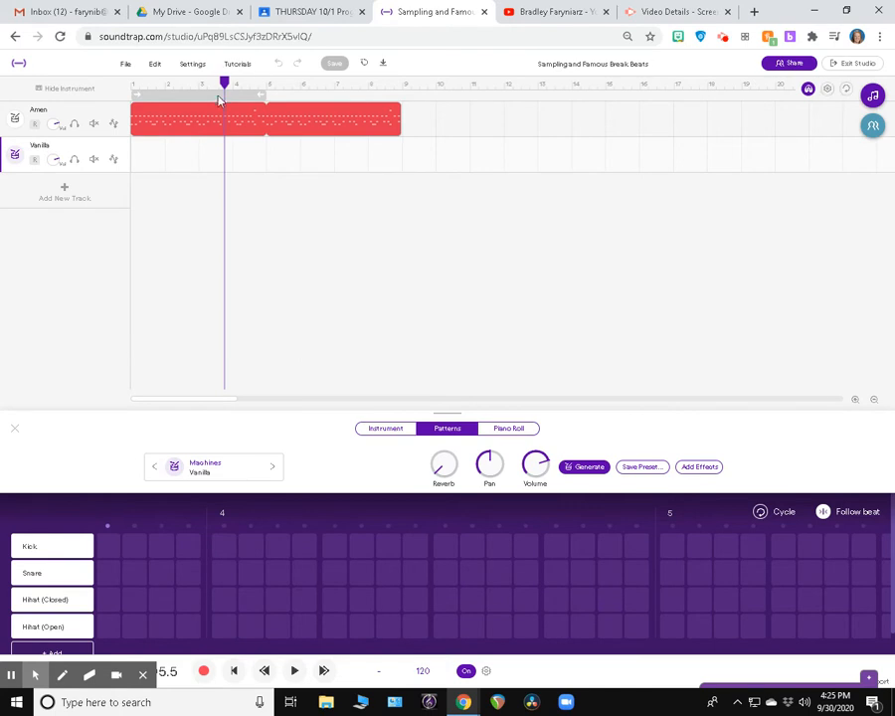
{"action": "left_click_drag", "start_coordinate": [220, 85], "coordinate": [131, 85]}
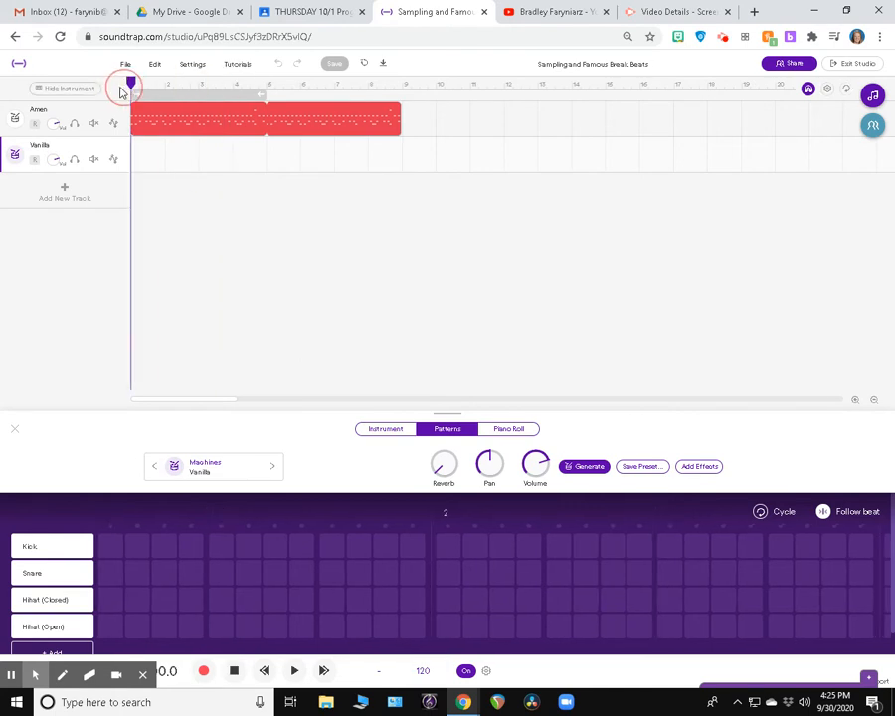
{"action": "left_click", "coordinate": [205, 94]}
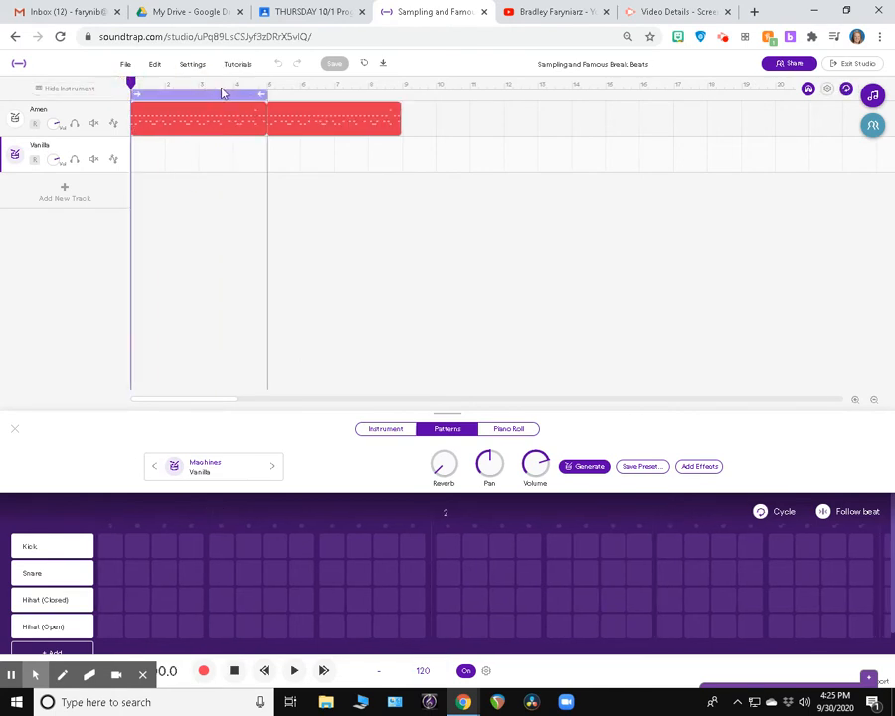
Check the Billie Jean pattern's length in the spreadsheet, and shorten the Soundtrap loop to measure 1 with the playhead at its start
{"action": "key", "text": "alt+Tab"}
{"action": "key", "text": "alt+Tab"}
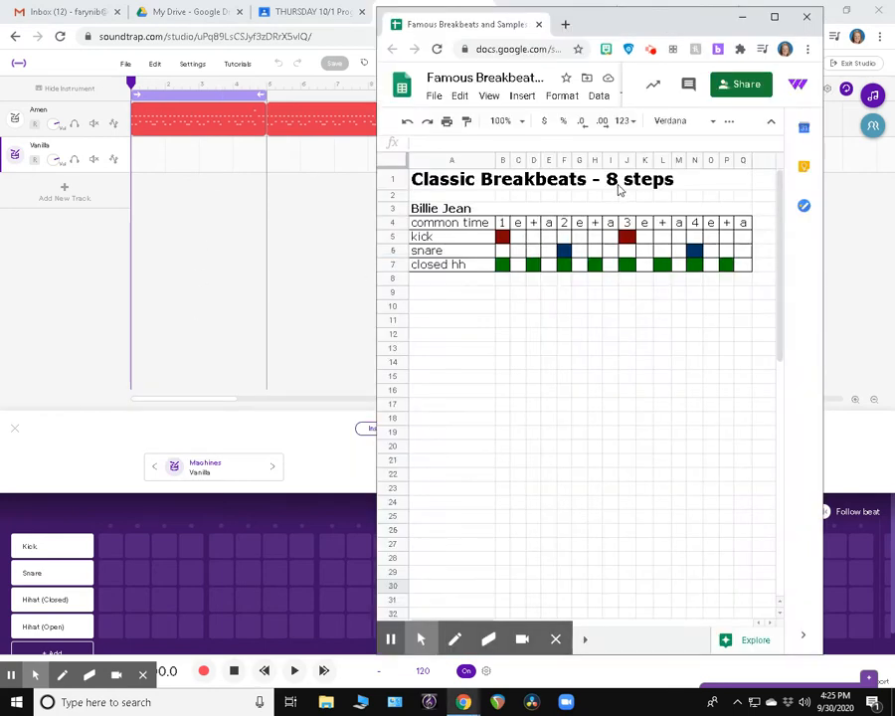
{"action": "left_click", "coordinate": [196, 208]}
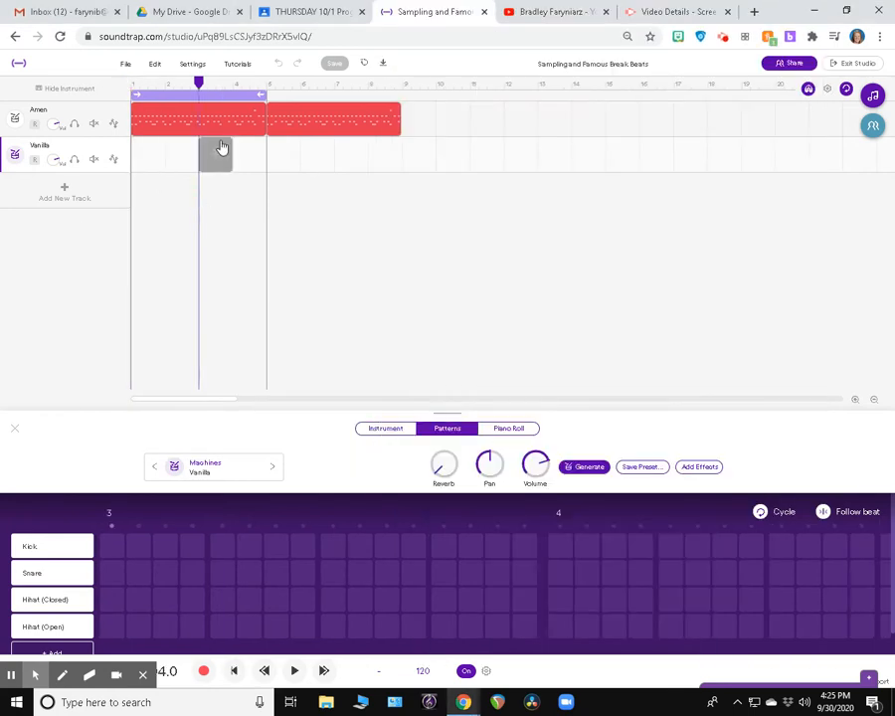
{"action": "left_click", "coordinate": [263, 93]}
{"action": "left_click_drag", "start_coordinate": [258, 92], "coordinate": [166, 91]}
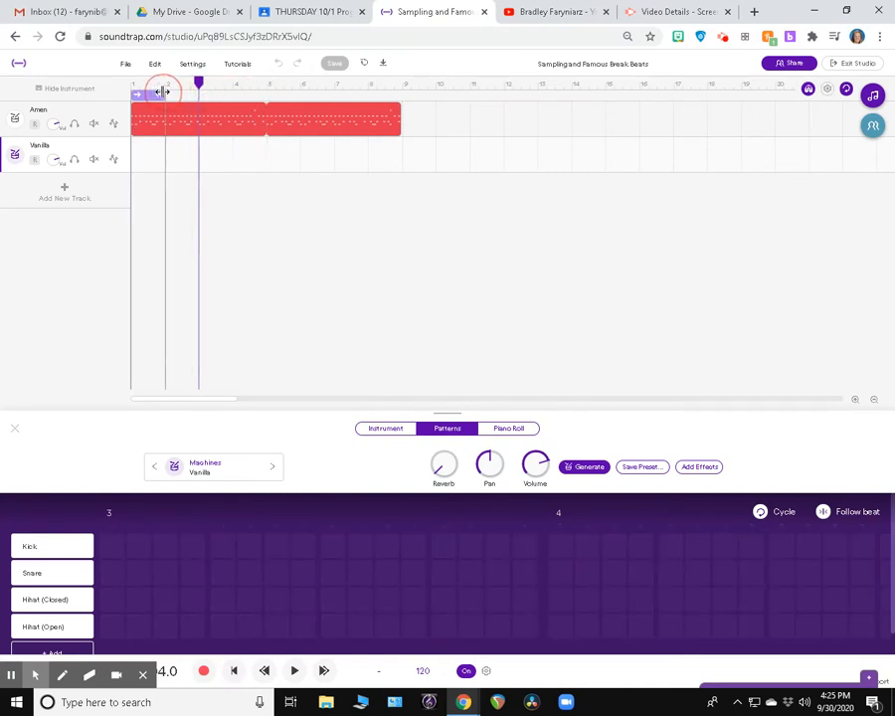
{"action": "left_click", "coordinate": [130, 84]}
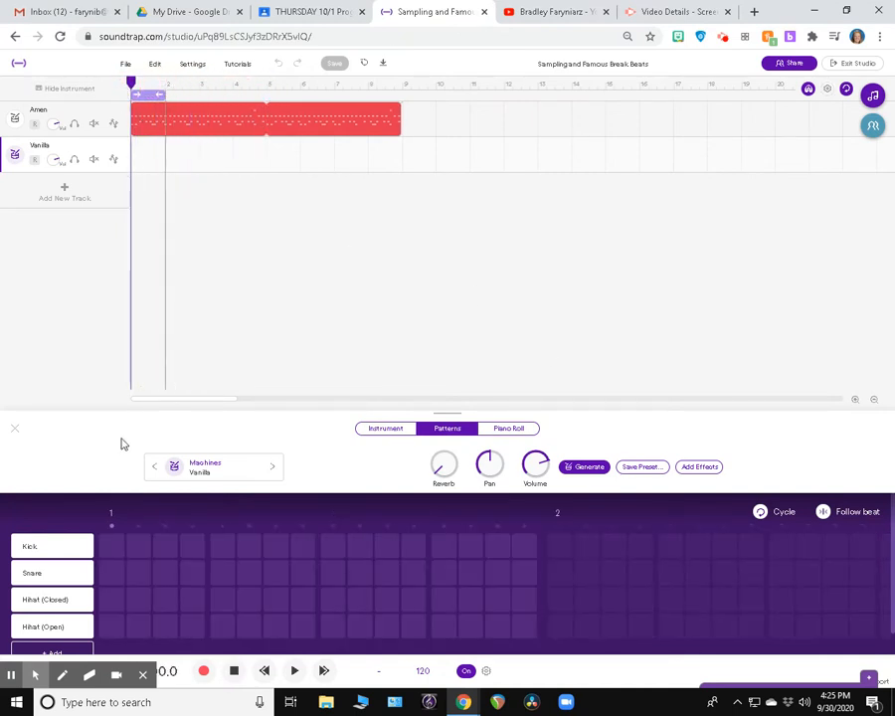
Program the Billie Jean beat in measure 1: kick on steps 1 and 9, snare on 5 and 13, closed hi-hat on every odd step
{"action": "left_click", "coordinate": [110, 546]}
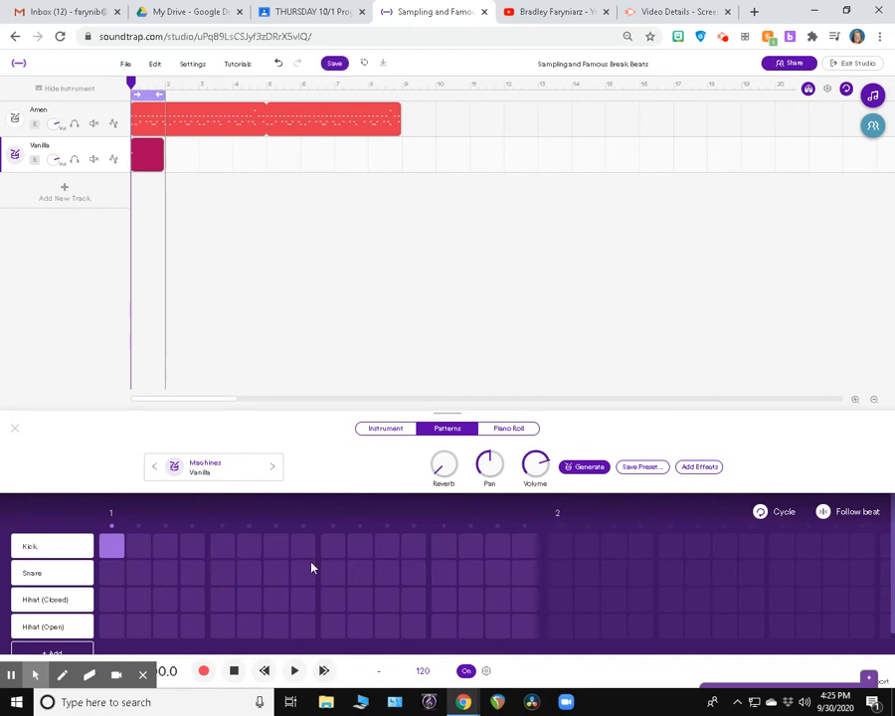
{"action": "left_click", "coordinate": [219, 574]}
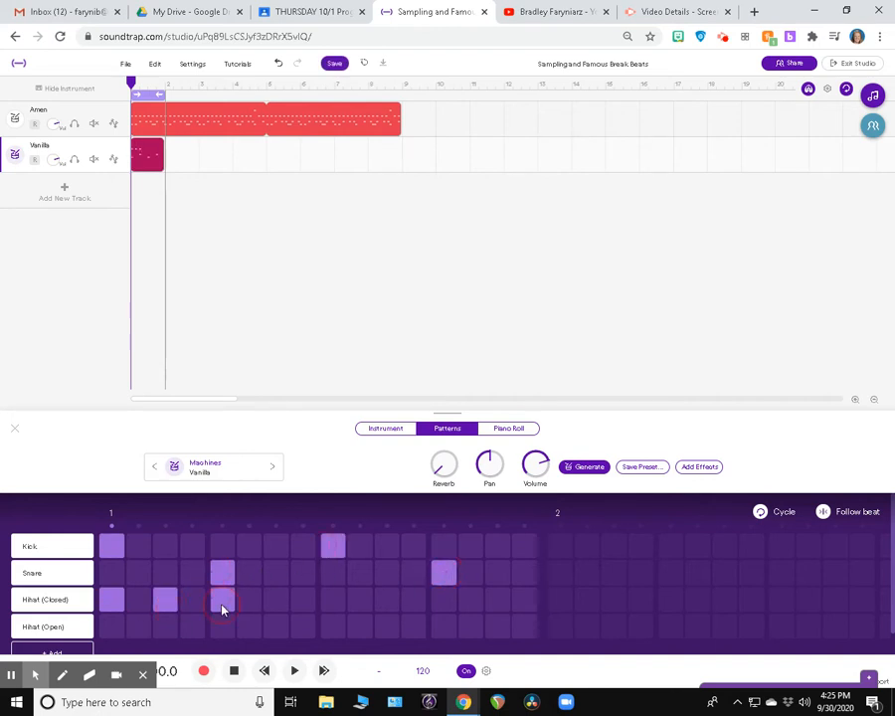
{"action": "left_click", "coordinate": [442, 602]}
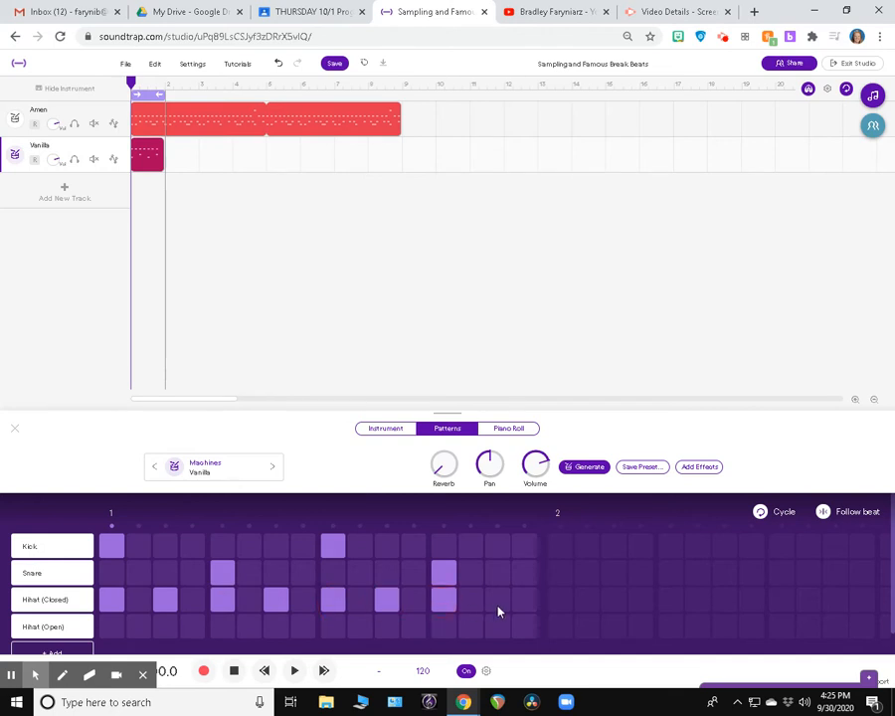
{"action": "left_click", "coordinate": [503, 607]}
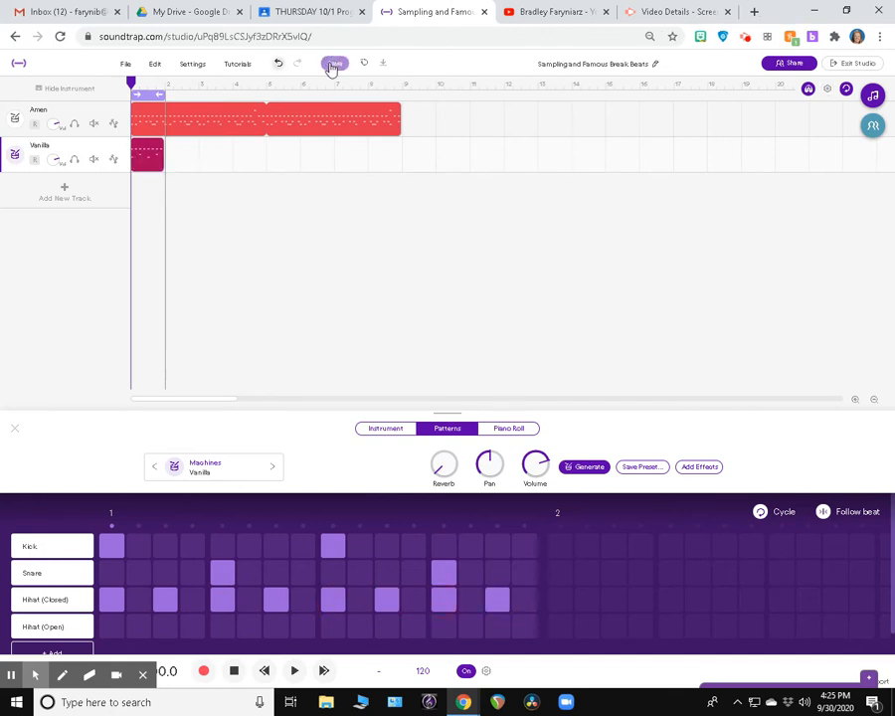
Save the project and rename the Vanilla track as Billie Jean
{"action": "left_click", "coordinate": [334, 64]}
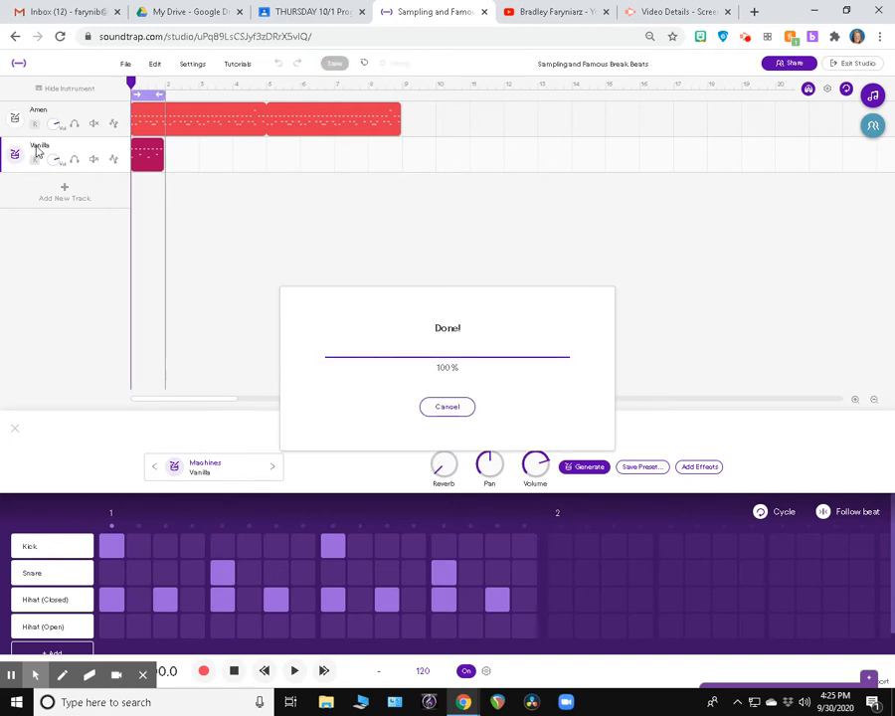
{"action": "double_click", "coordinate": [36, 147]}
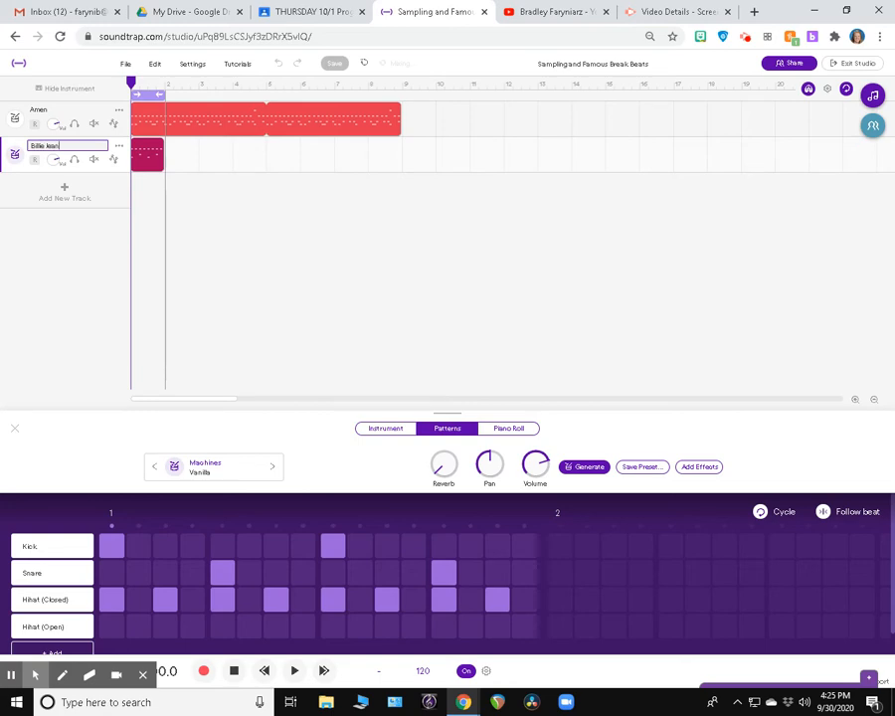
{"action": "key", "text": "Return"}
Extend the Billie Jean region to two measures with looping turned off, and play it from the start
{"action": "key", "text": "alt+Tab"}
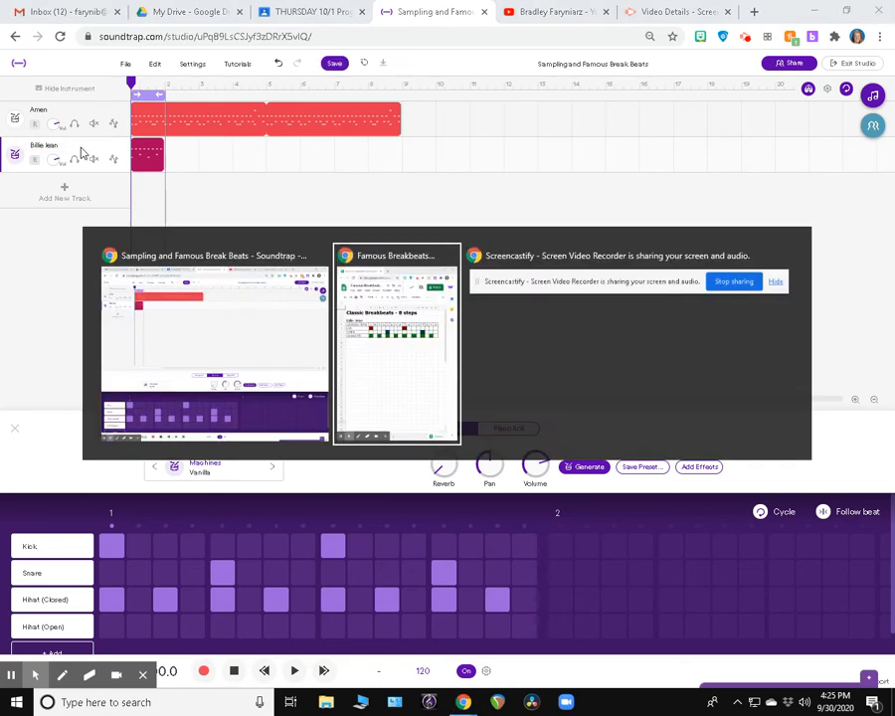
{"action": "left_click", "coordinate": [322, 248]}
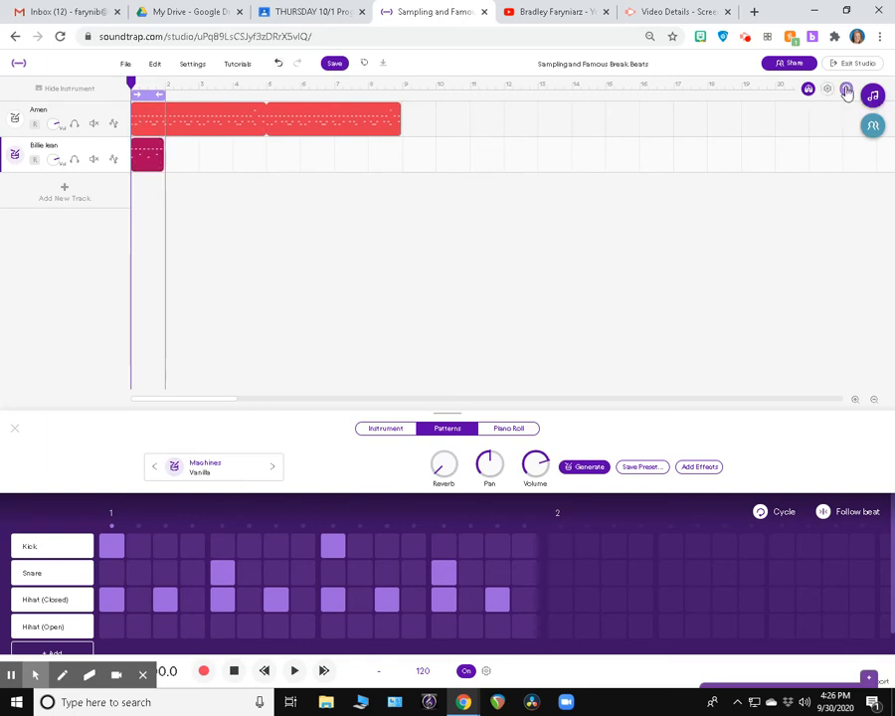
{"action": "left_click_drag", "start_coordinate": [162, 146], "coordinate": [187, 143]}
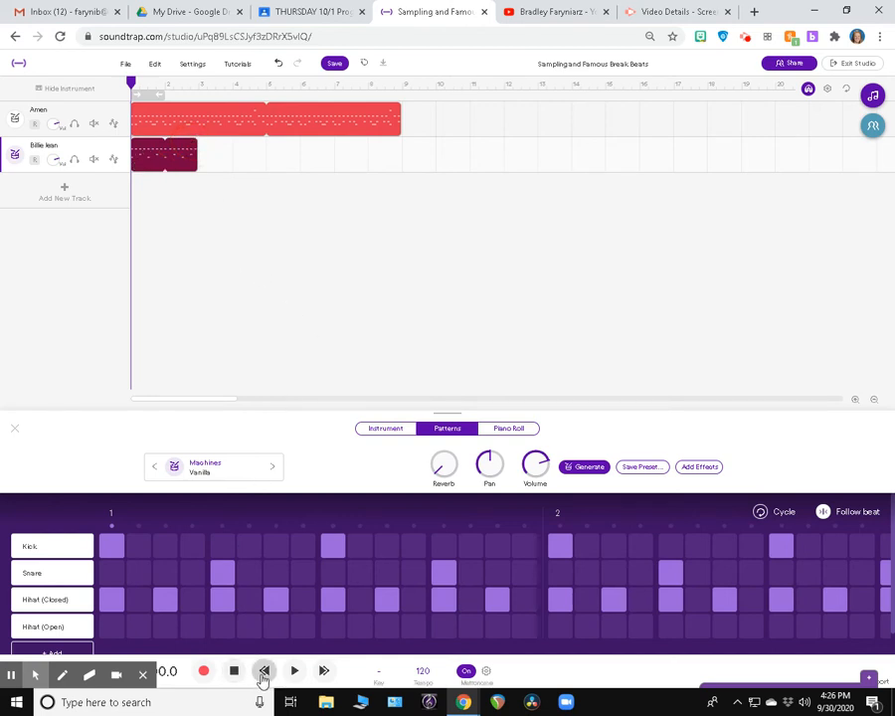
{"action": "key", "text": "space"}
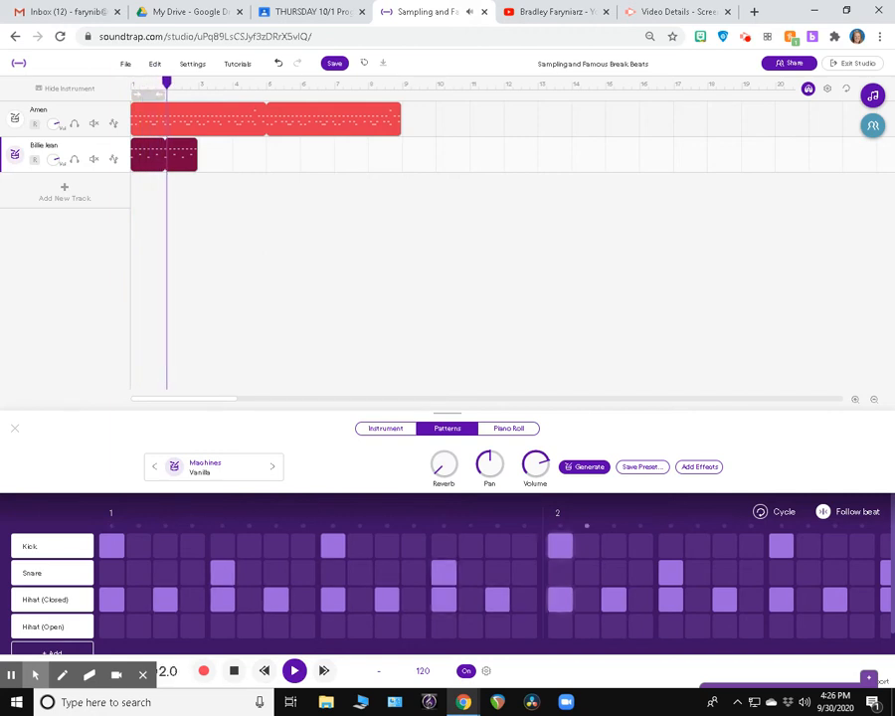
Stop playback, return the playhead to the start, and move the Billie Jean region to measure 10
{"action": "key", "text": "space"}
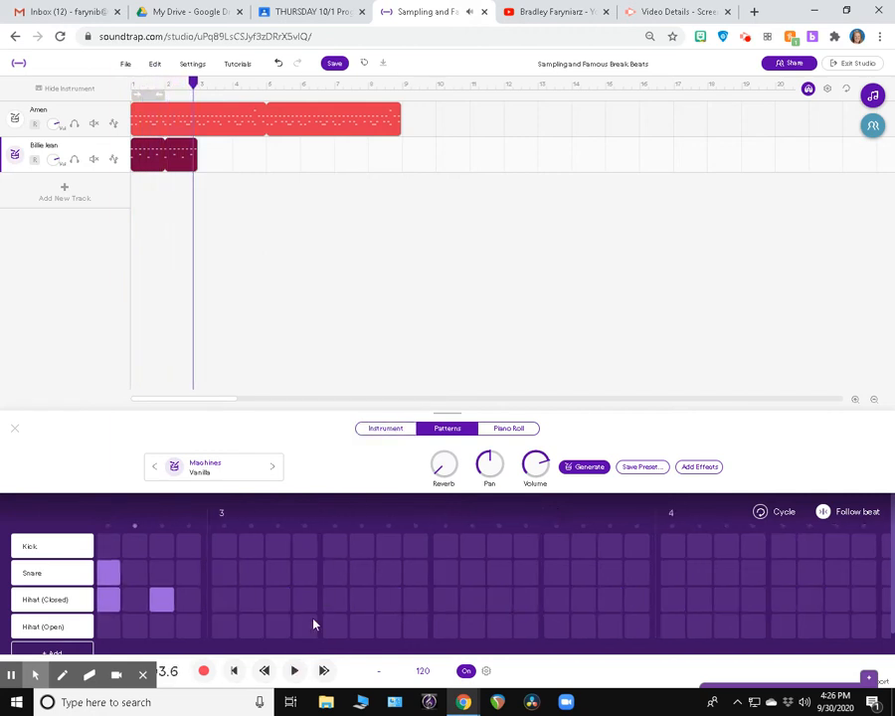
{"action": "left_click", "coordinate": [264, 673]}
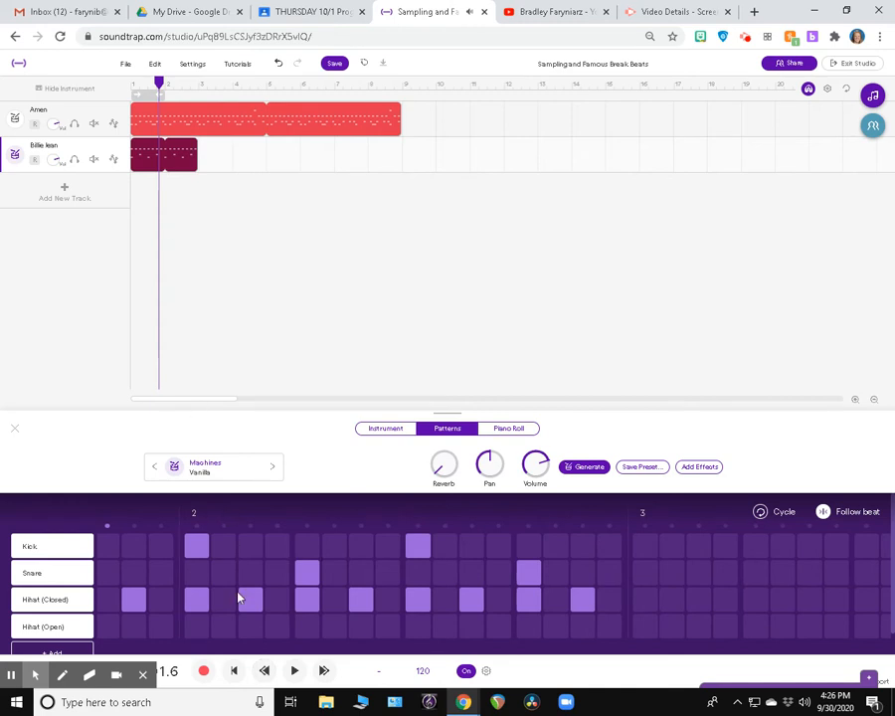
{"action": "left_click", "coordinate": [236, 670]}
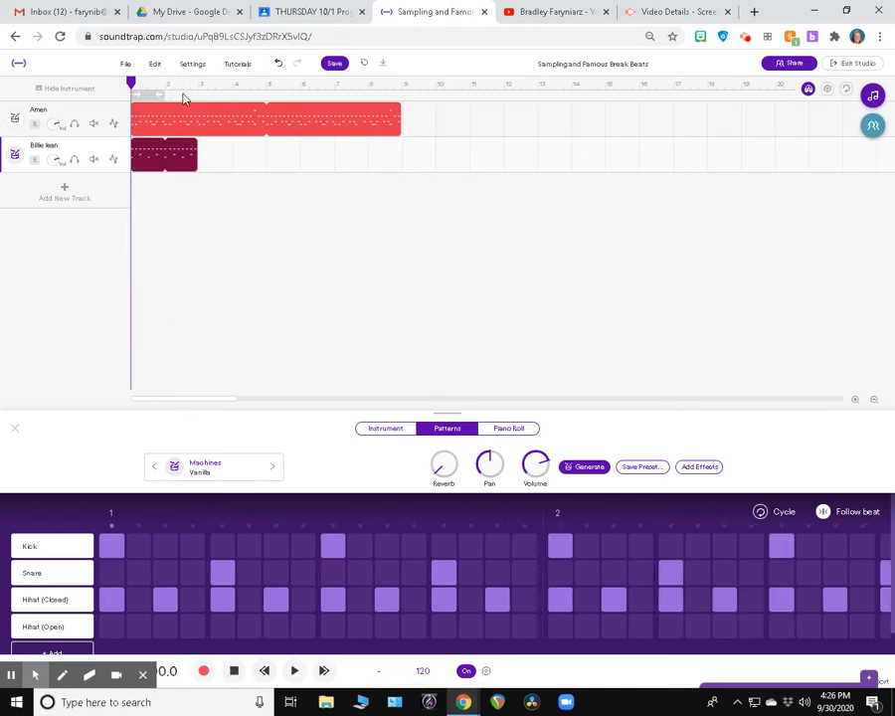
{"action": "mouse_move", "coordinate": [152, 124]}
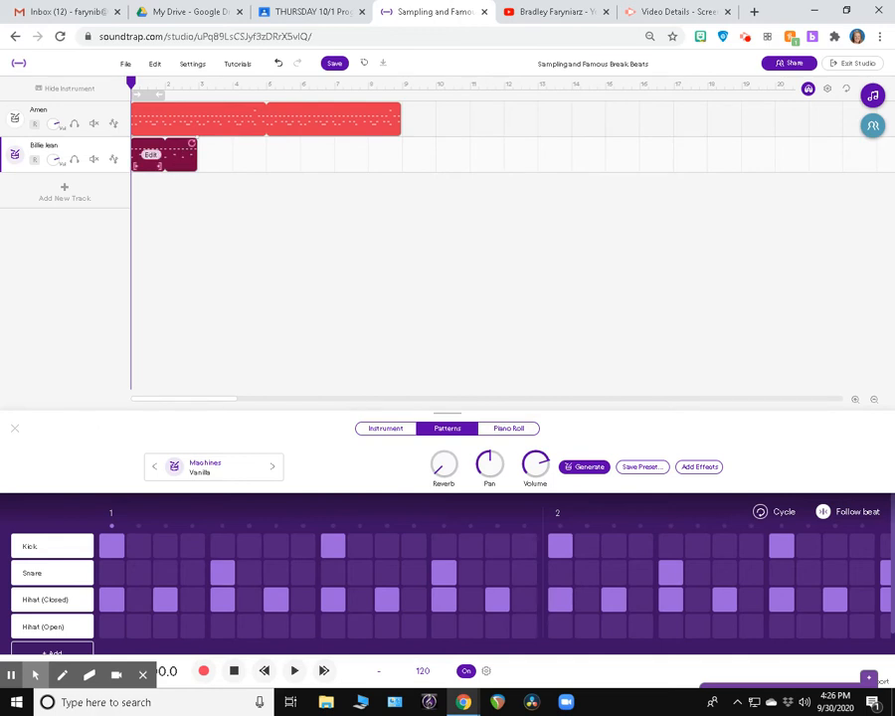
{"action": "left_click_drag", "start_coordinate": [182, 154], "coordinate": [480, 158]}
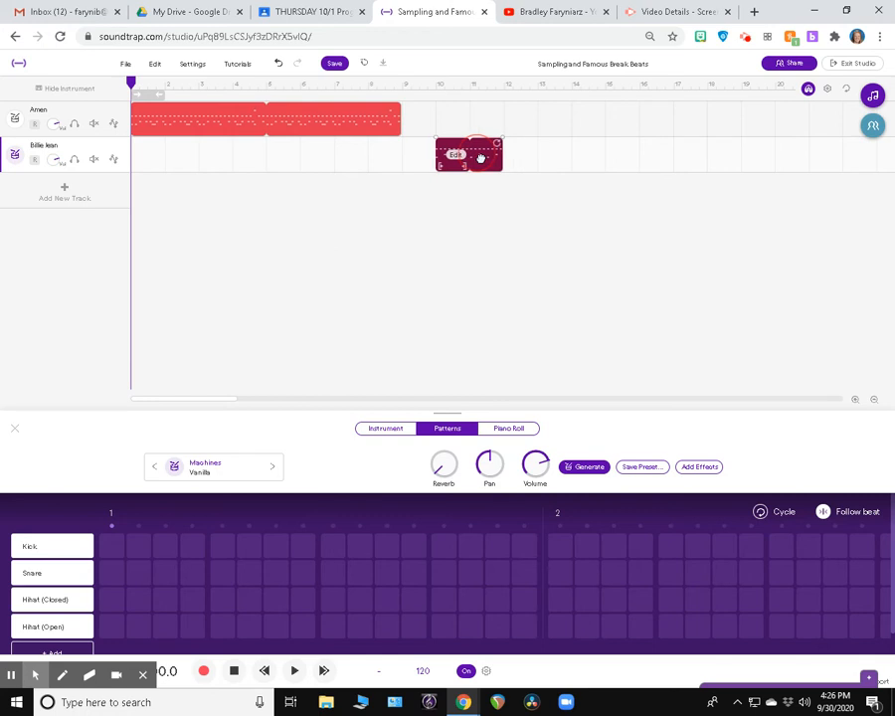
{"action": "left_click", "coordinate": [418, 127]}
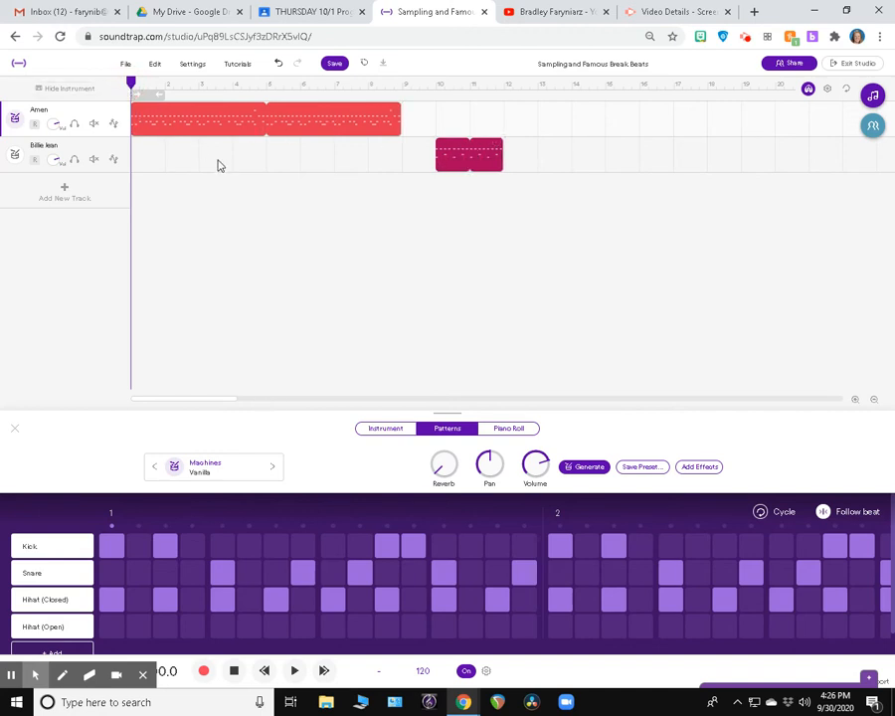
Play the Amen and Billie Jean tracks from the start to the end of the Billie Jean region
{"action": "key", "text": "space"}
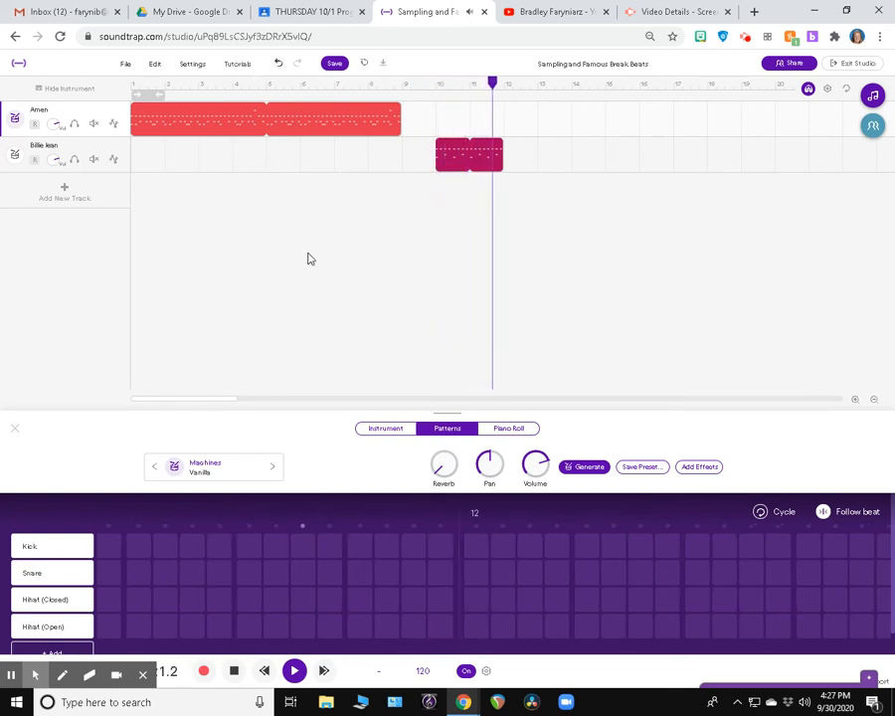
{"action": "key", "text": "space"}
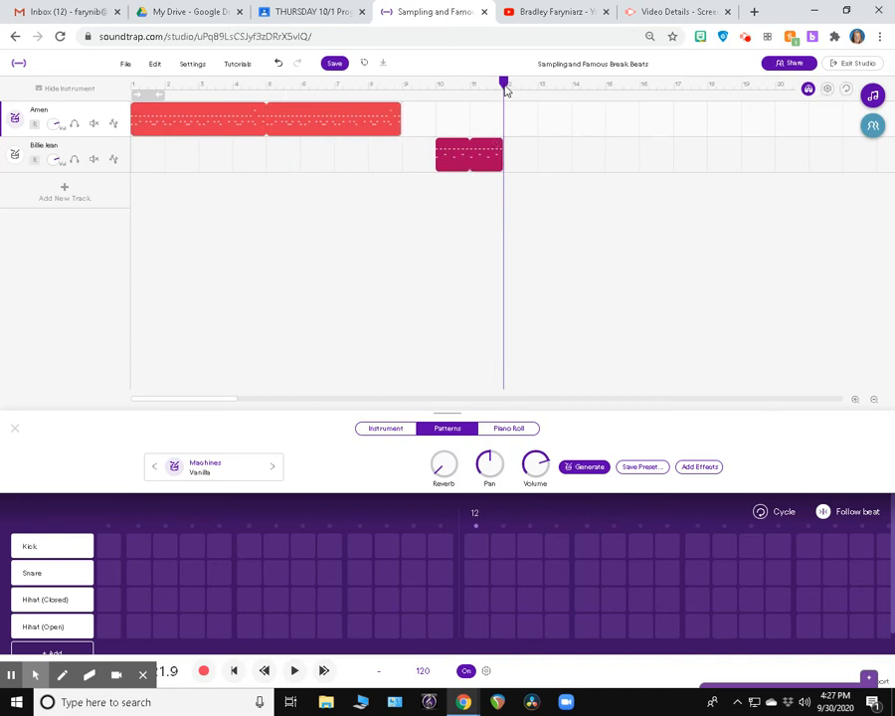
{"action": "left_click_drag", "start_coordinate": [503, 81], "coordinate": [486, 85]}
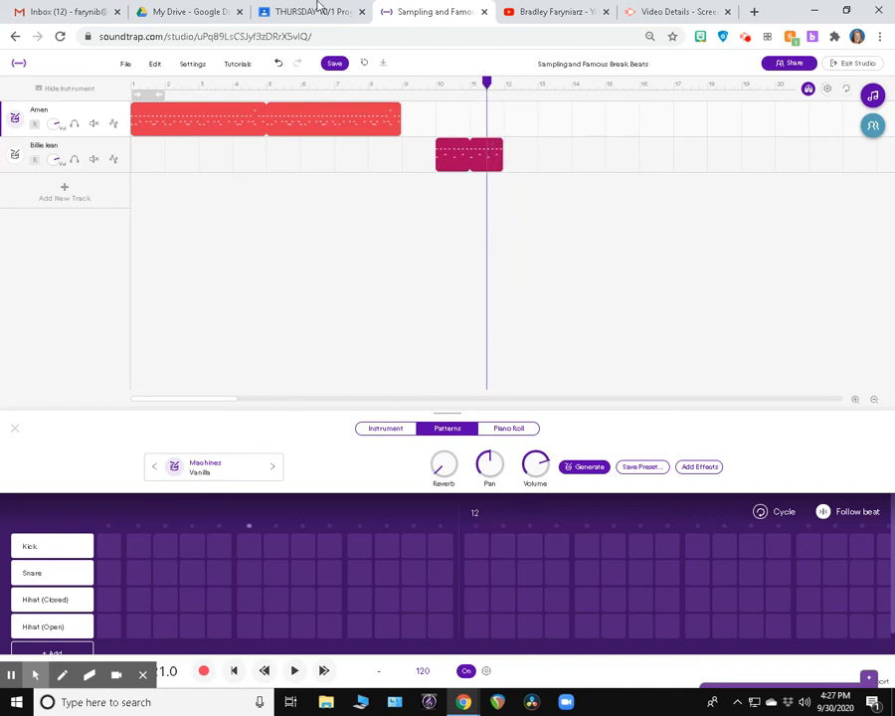
Check the breakbeats assignment in Google Classroom, and add a third drum track in Soundtrap
{"action": "left_click", "coordinate": [316, 10]}
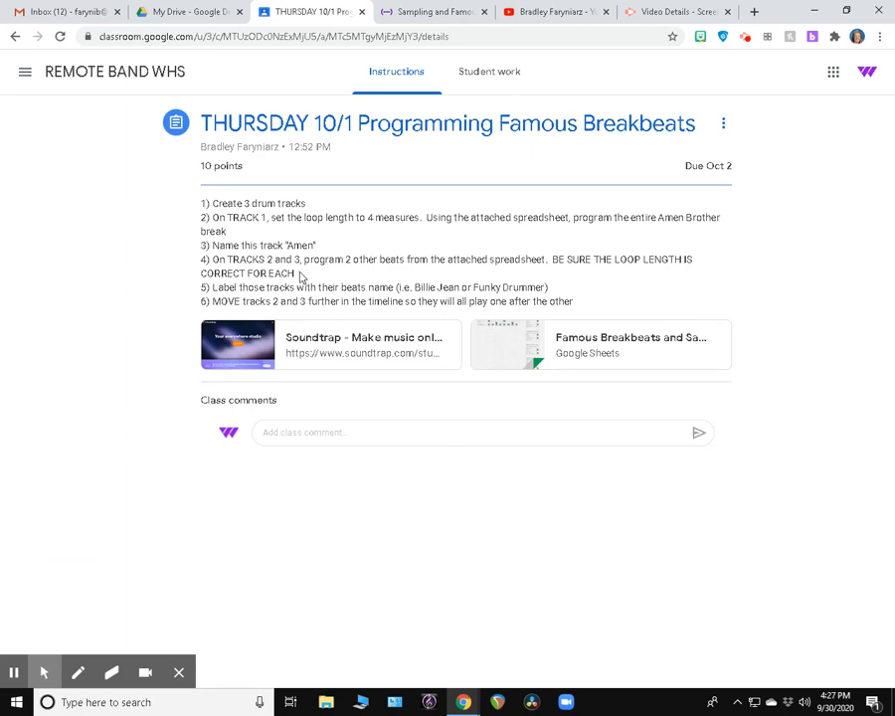
{"action": "left_click", "coordinate": [404, 9]}
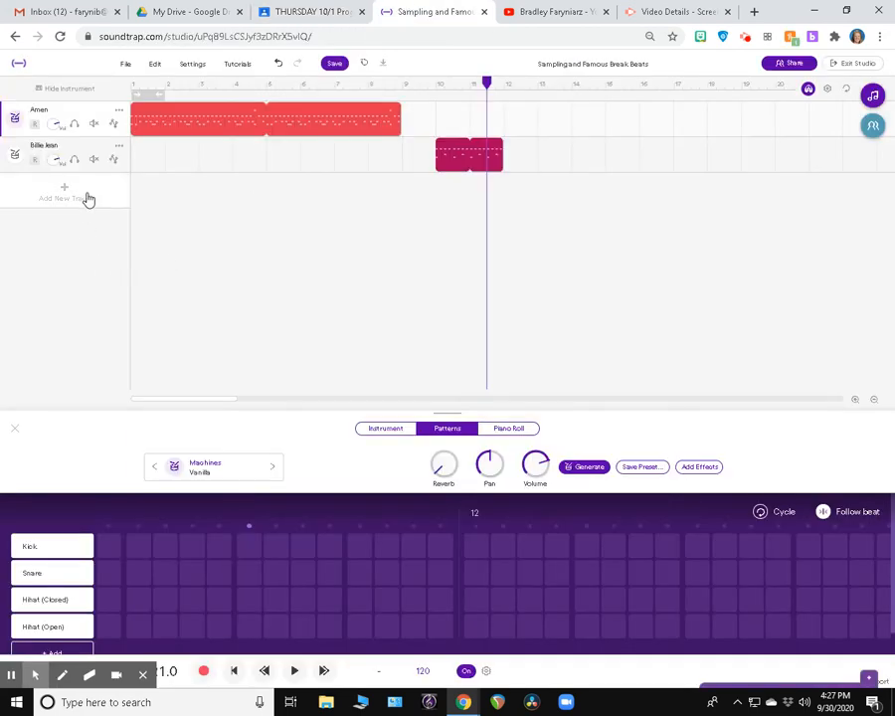
{"action": "left_click", "coordinate": [86, 196]}
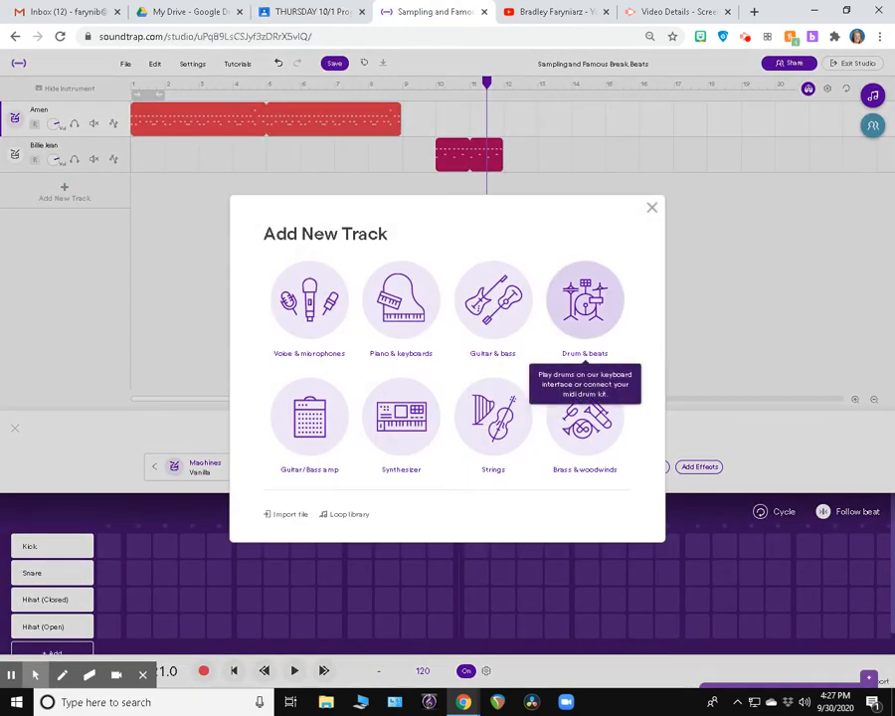
{"action": "left_click", "coordinate": [596, 298]}
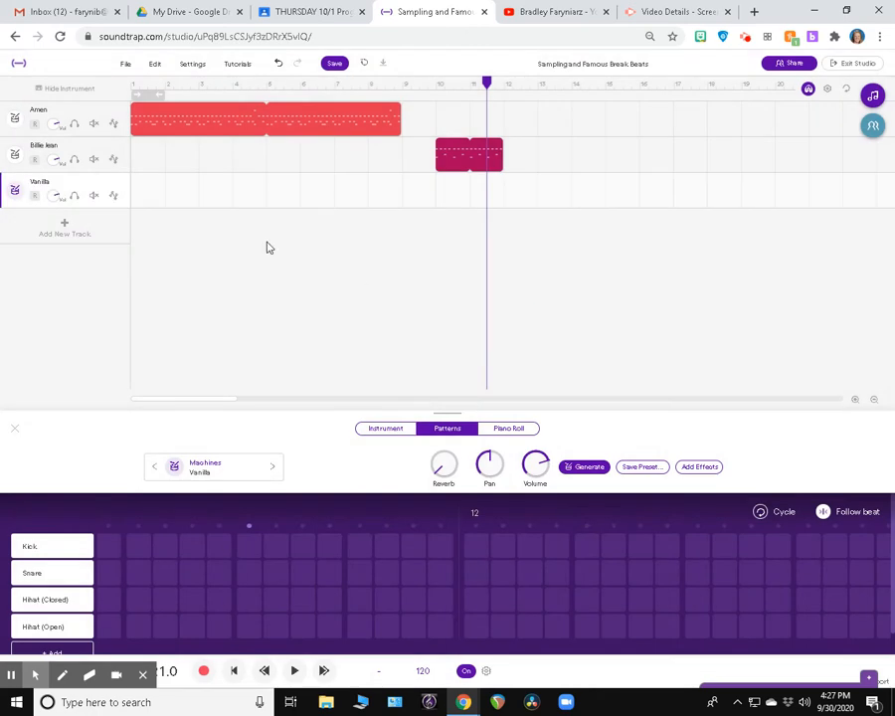
Switch to the Famous Breakbeats spreadsheet and examine The Funky Drummer pattern at full window size
{"action": "key", "text": "alt+Tab"}
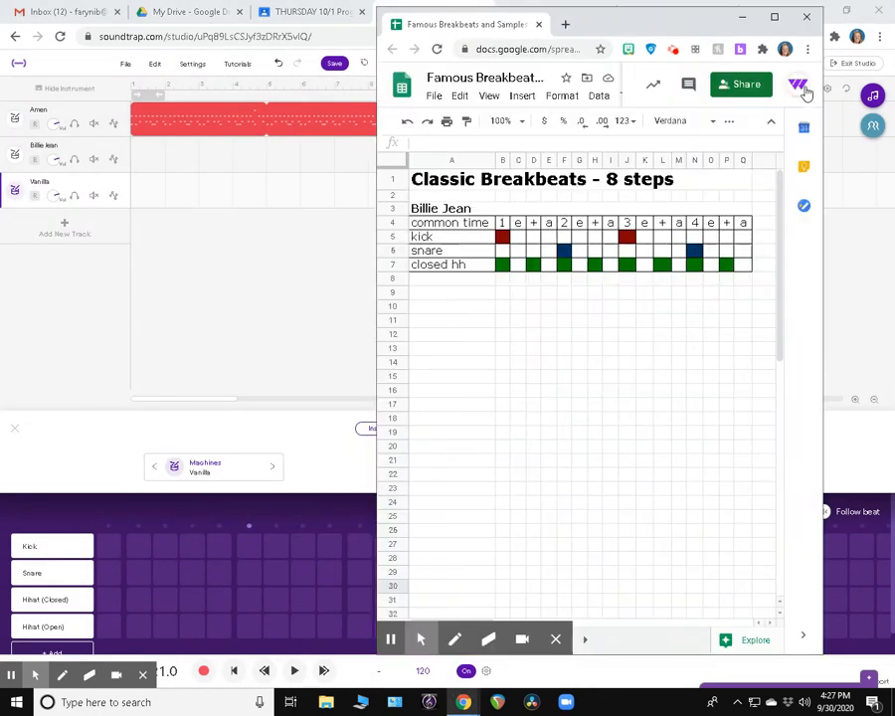
{"action": "left_click", "coordinate": [774, 16]}
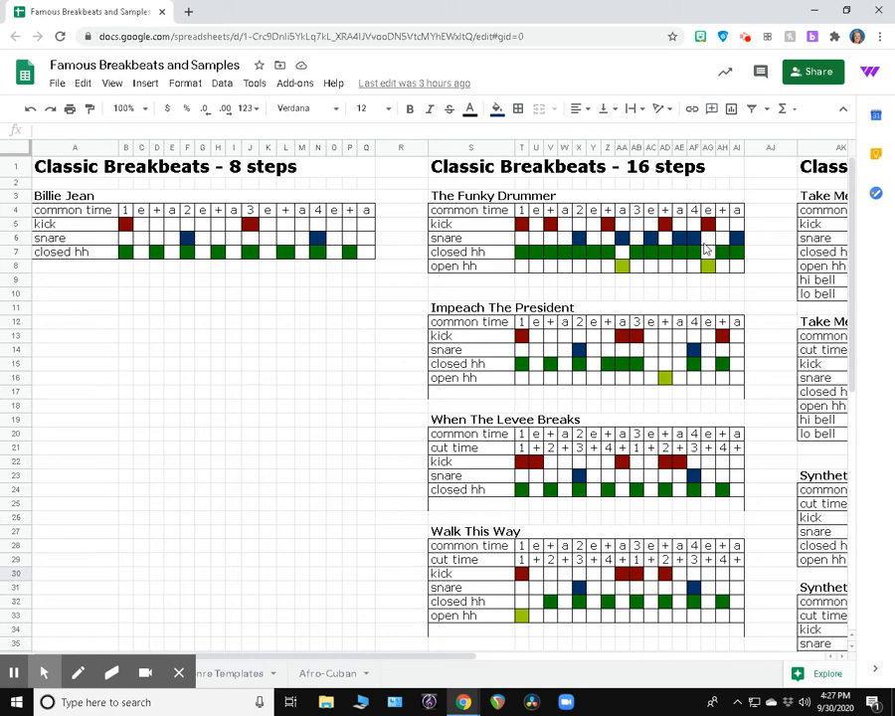
{"action": "key", "text": "alt+Tab"}
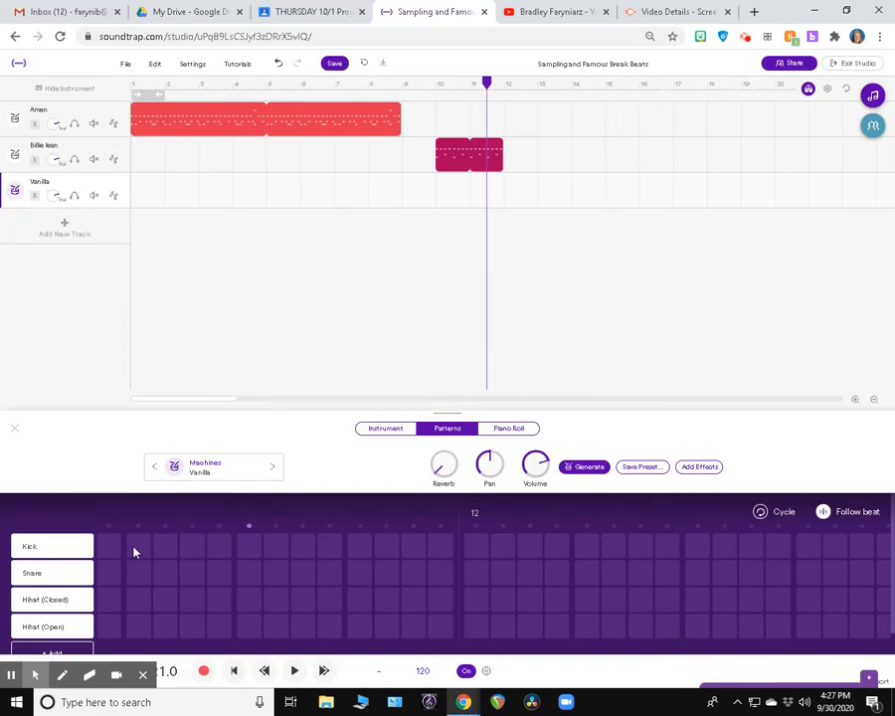
{"action": "key", "text": "alt+Tab"}
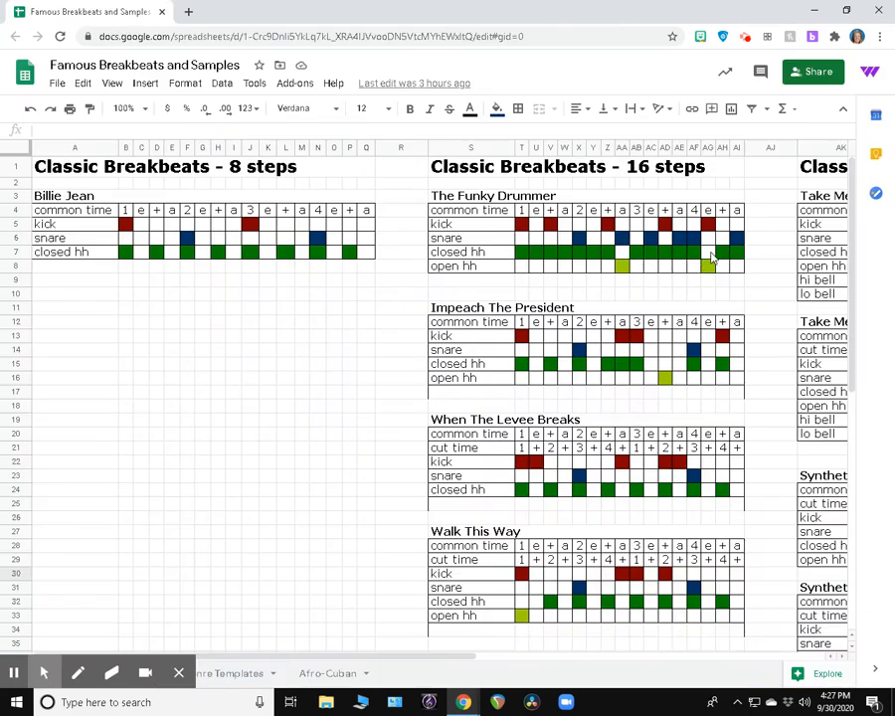
{"action": "key", "text": "alt+Tab"}
Create an empty one-measure region on the Vanilla track at measure 1, with looping on and the playhead at its start
{"action": "left_click", "coordinate": [108, 600]}
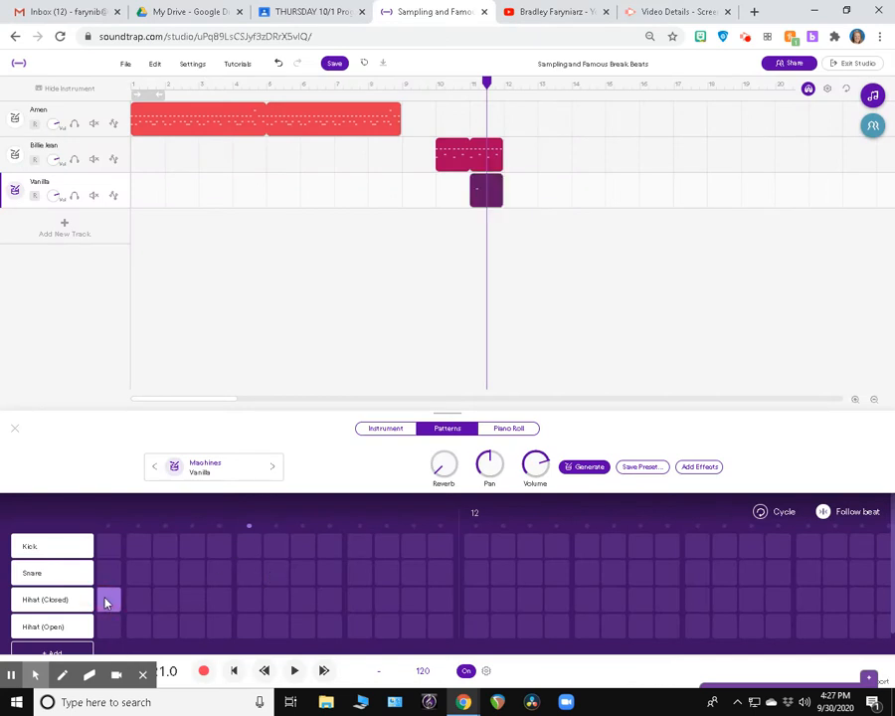
{"action": "left_click", "coordinate": [281, 63]}
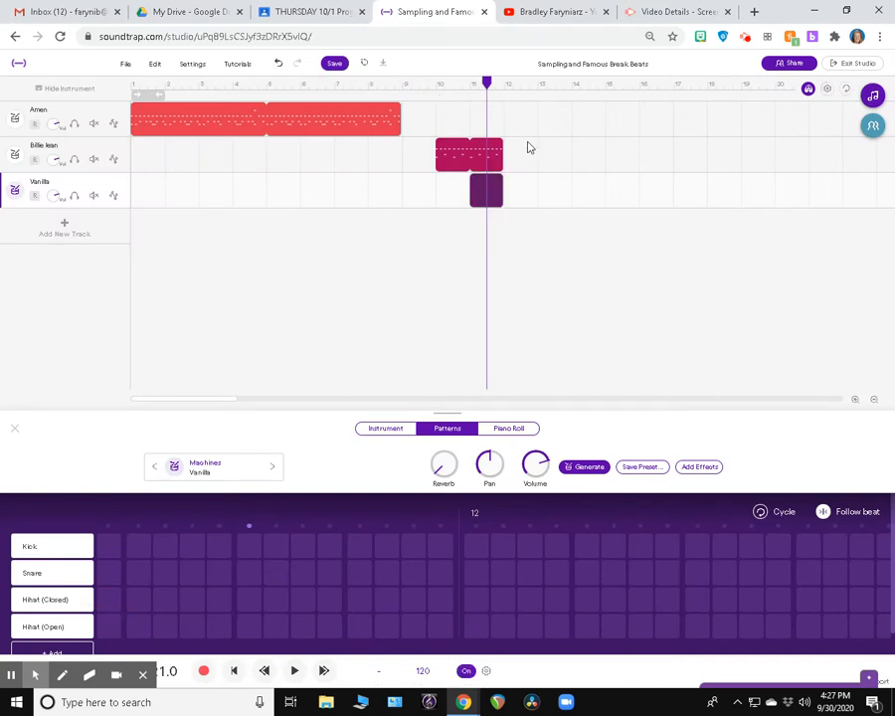
{"action": "left_click", "coordinate": [846, 89]}
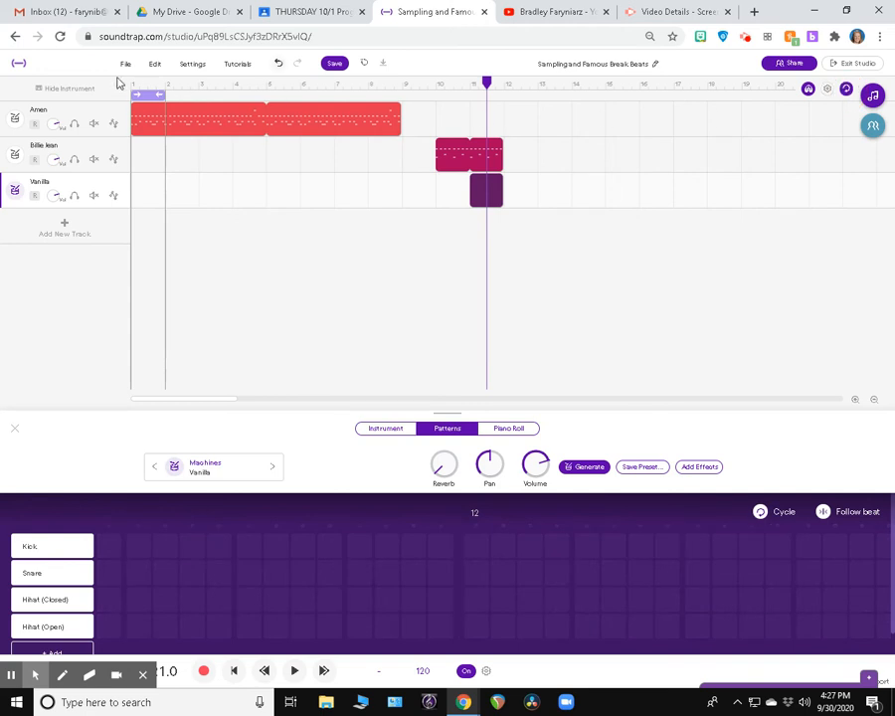
{"action": "left_click_drag", "start_coordinate": [474, 185], "coordinate": [147, 195]}
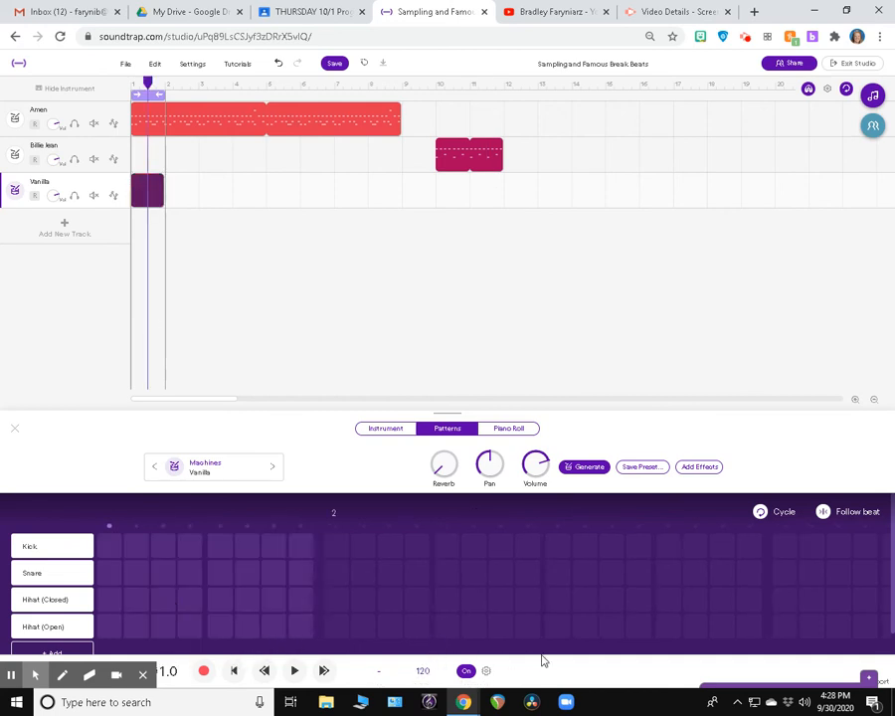
{"action": "left_click", "coordinate": [119, 86]}
Program closed hi-hat on every step of measure 1 except 8 and 13, and open hi-hat on steps 8 and 13
{"action": "left_click_drag", "start_coordinate": [119, 605], "coordinate": [518, 606]}
{"action": "key", "text": "alt+Tab"}
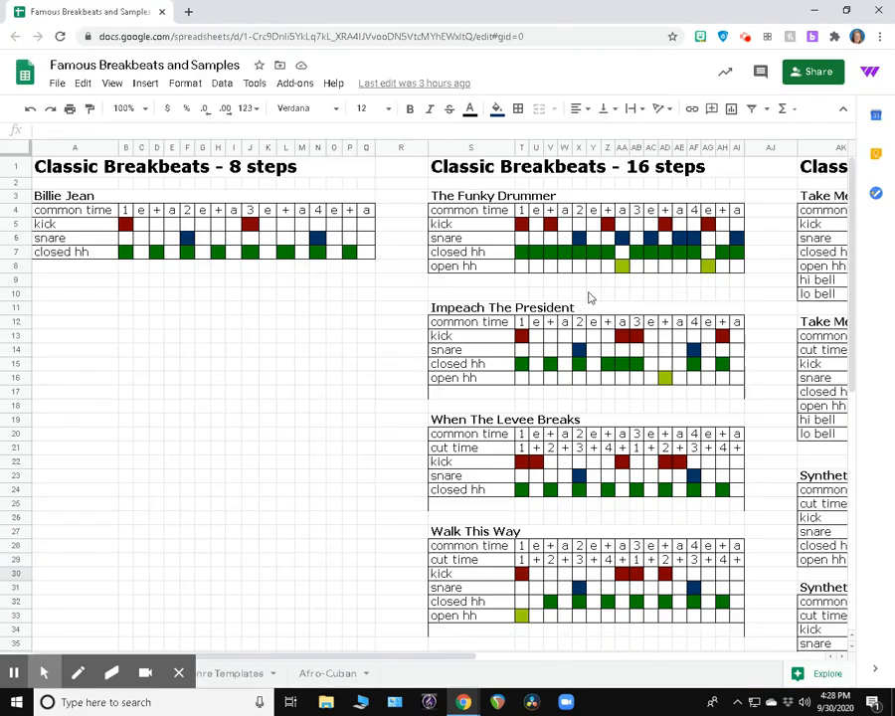
{"action": "key", "text": "alt+Tab"}
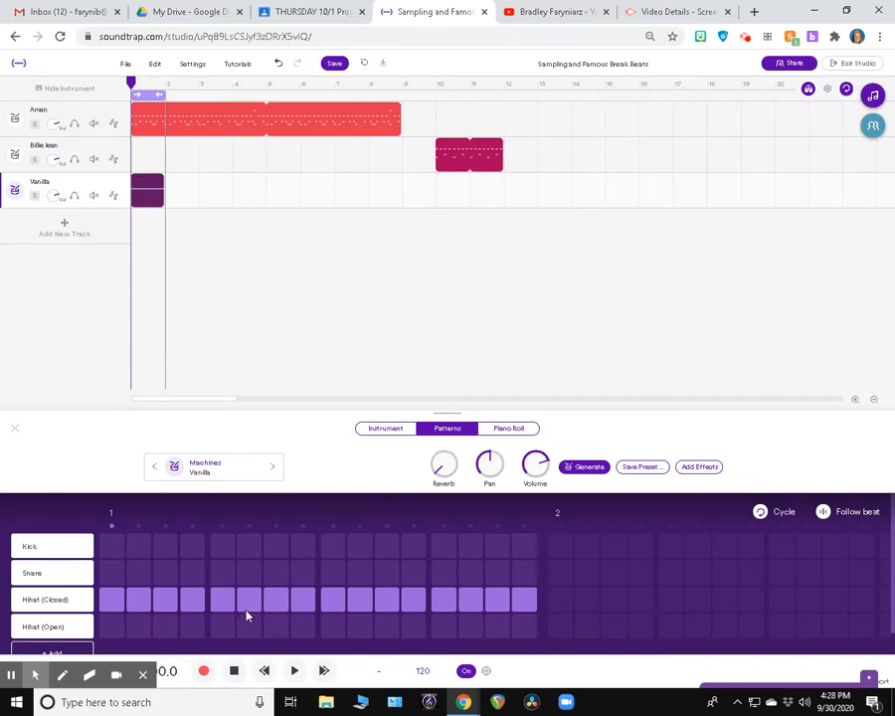
{"action": "left_click", "coordinate": [299, 602]}
{"action": "left_click", "coordinate": [444, 597]}
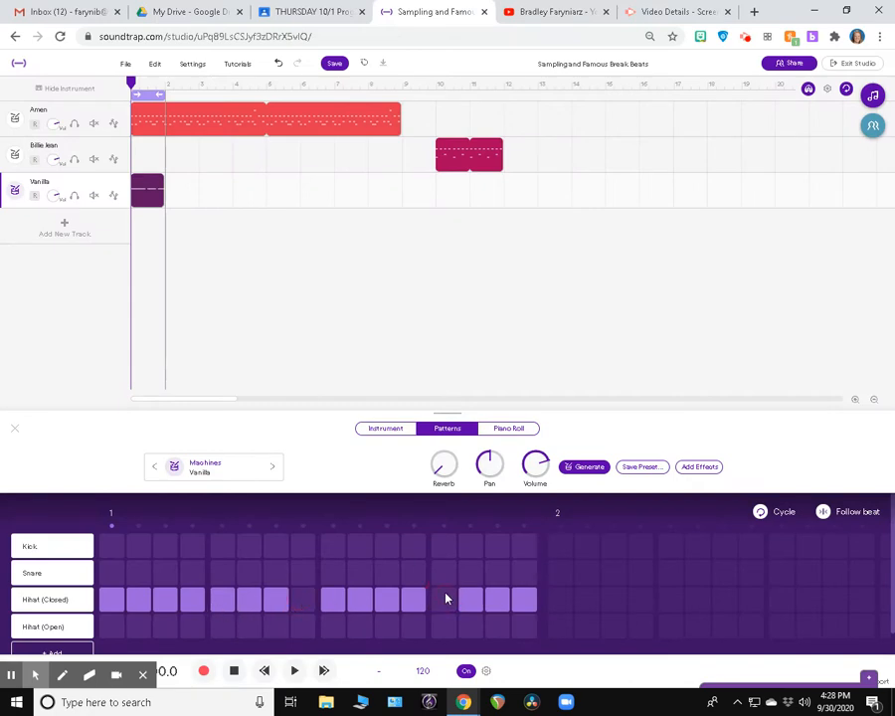
{"action": "left_click", "coordinate": [302, 626]}
Add The Funky Drummer's snare hits from the spreadsheet on steps 5, 8, 10, 12, 13 and 16
{"action": "key", "text": "alt+Tab"}
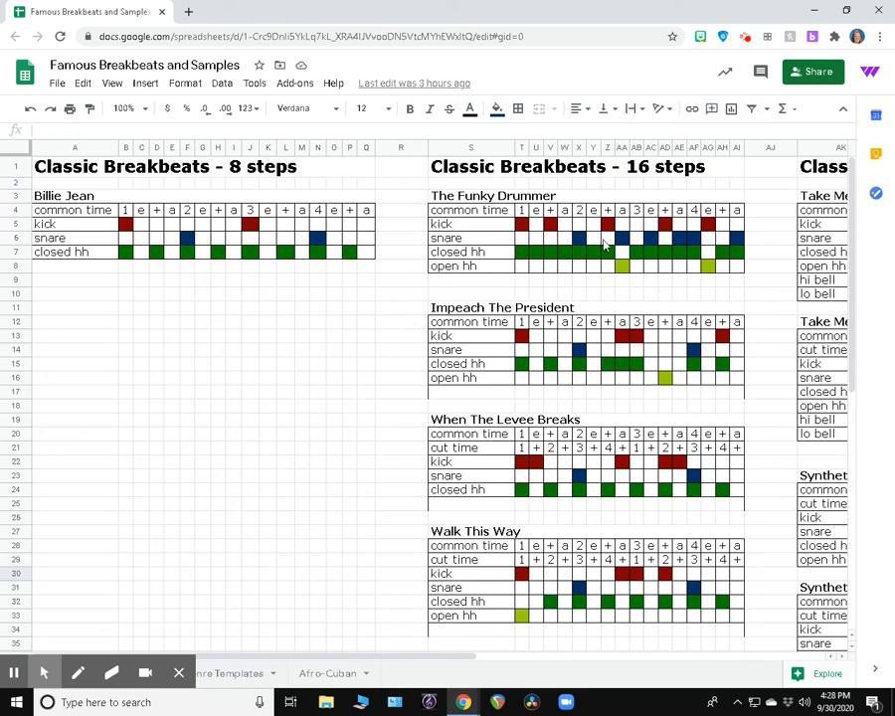
{"action": "key", "text": "alt+Tab"}
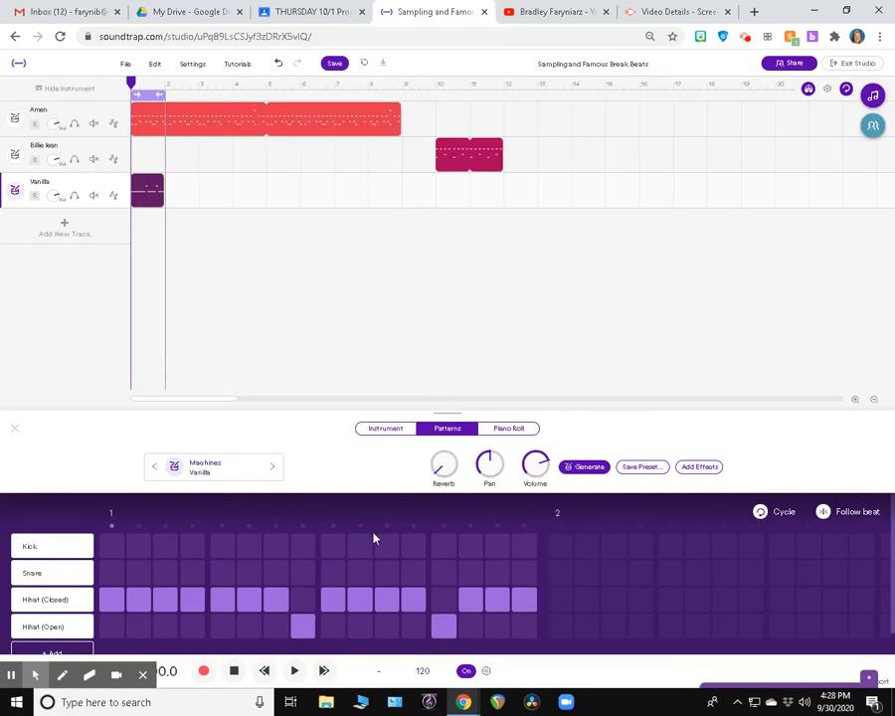
{"action": "left_click", "coordinate": [223, 575]}
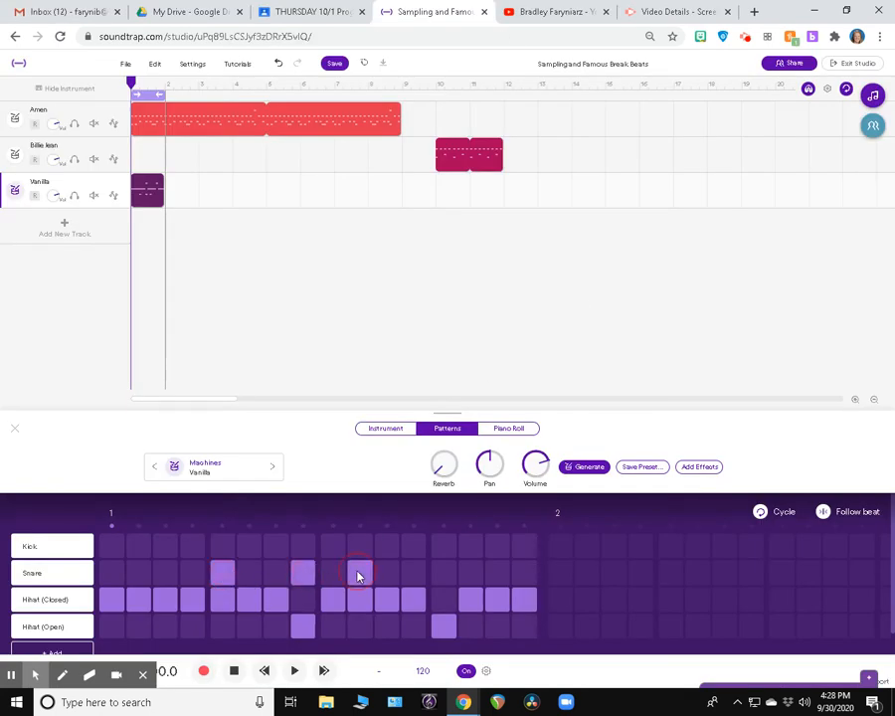
{"action": "left_click", "coordinate": [524, 573]}
Add The Funky Drummer's kick hits from the spreadsheet on steps 1, 3, 7, 11 and 14
{"action": "key", "text": "alt+Tab"}
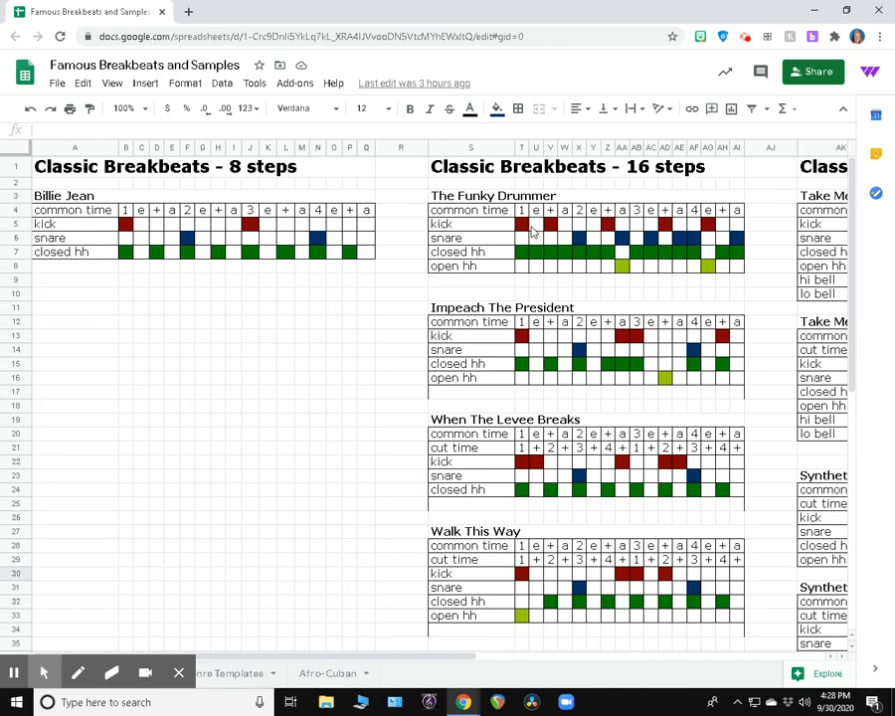
{"action": "key", "text": "alt+Tab"}
{"action": "left_click", "coordinate": [169, 547]}
{"action": "key", "text": "alt+Tab"}
{"action": "key", "text": "alt+Tab"}
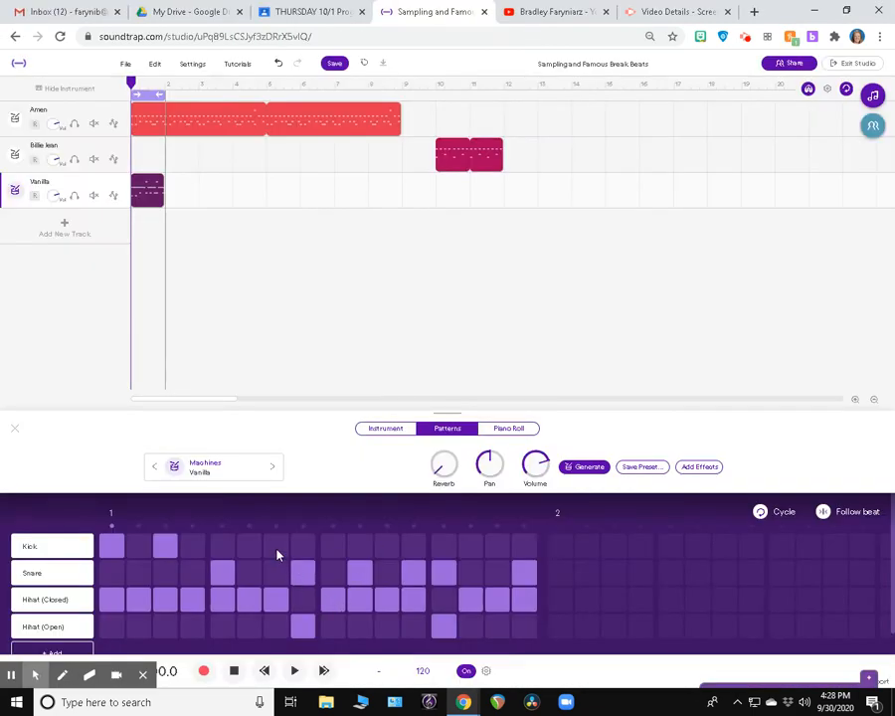
{"action": "key", "text": "alt+Tab"}
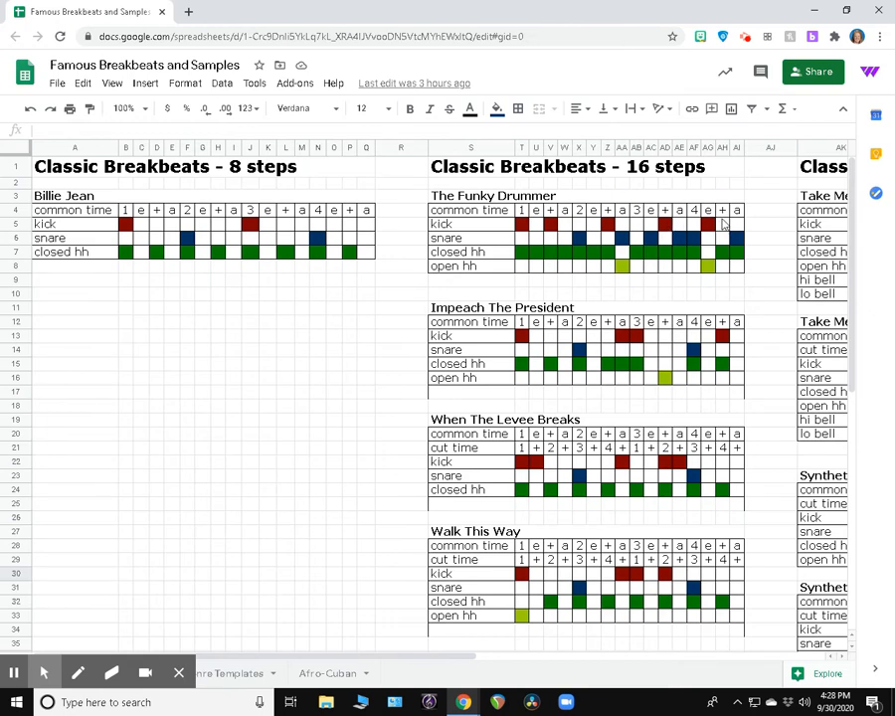
{"action": "key", "text": "alt+Tab"}
{"action": "left_click", "coordinate": [386, 546]}
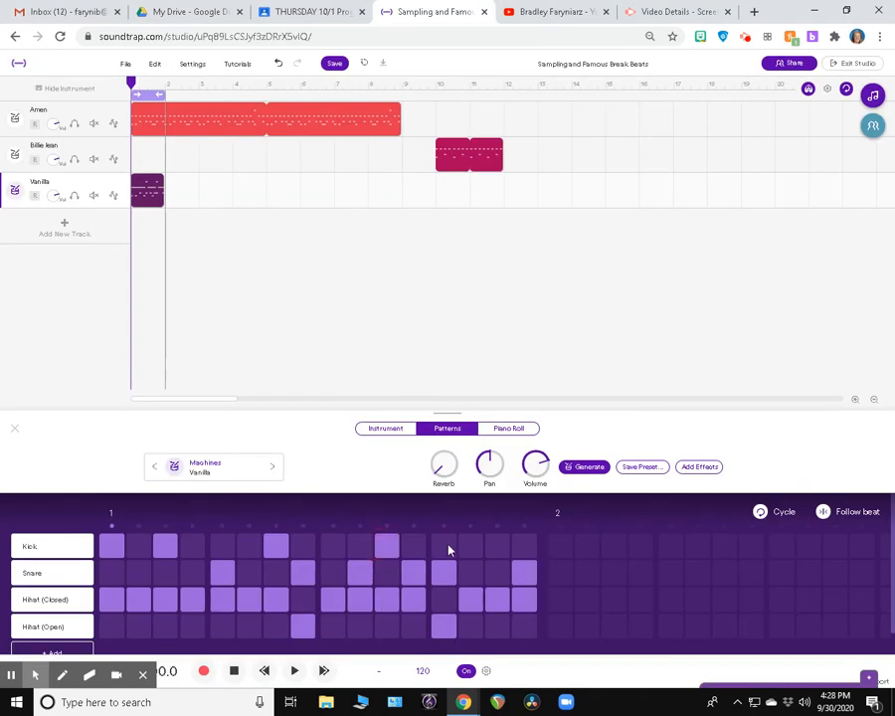
{"action": "left_click", "coordinate": [471, 545]}
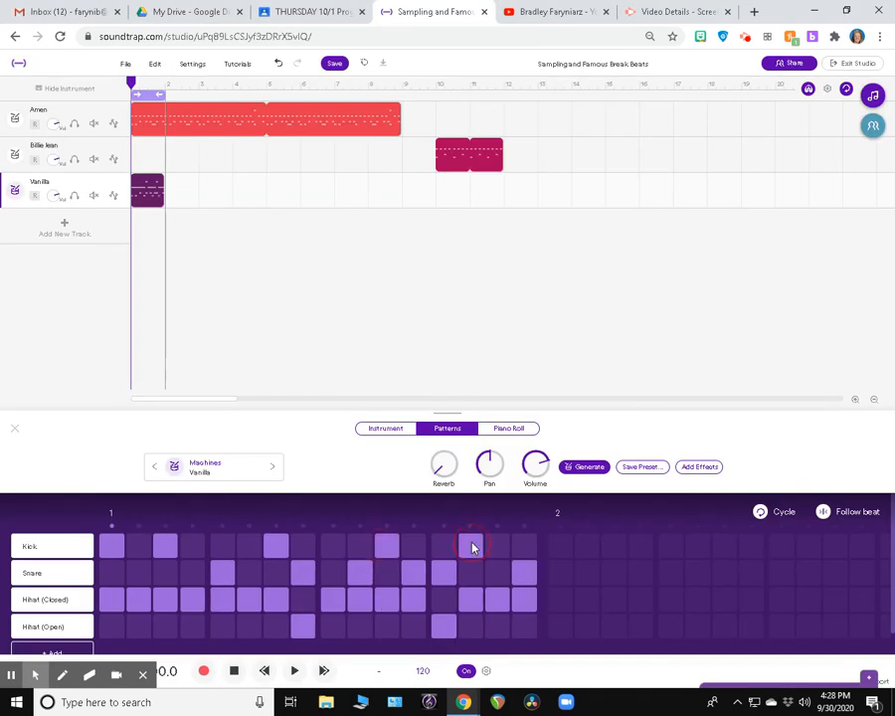
Rename the Vanilla track as Funky Drummer, and place its region at measure 13, extended to two measures with looping off
{"action": "double_click", "coordinate": [45, 181]}
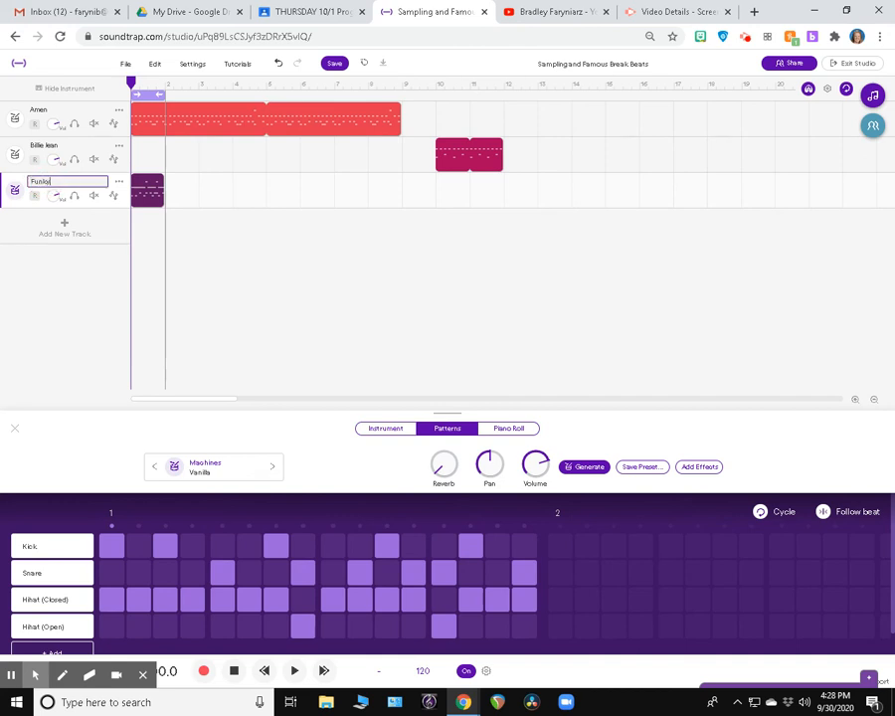
{"action": "key", "text": "Return"}
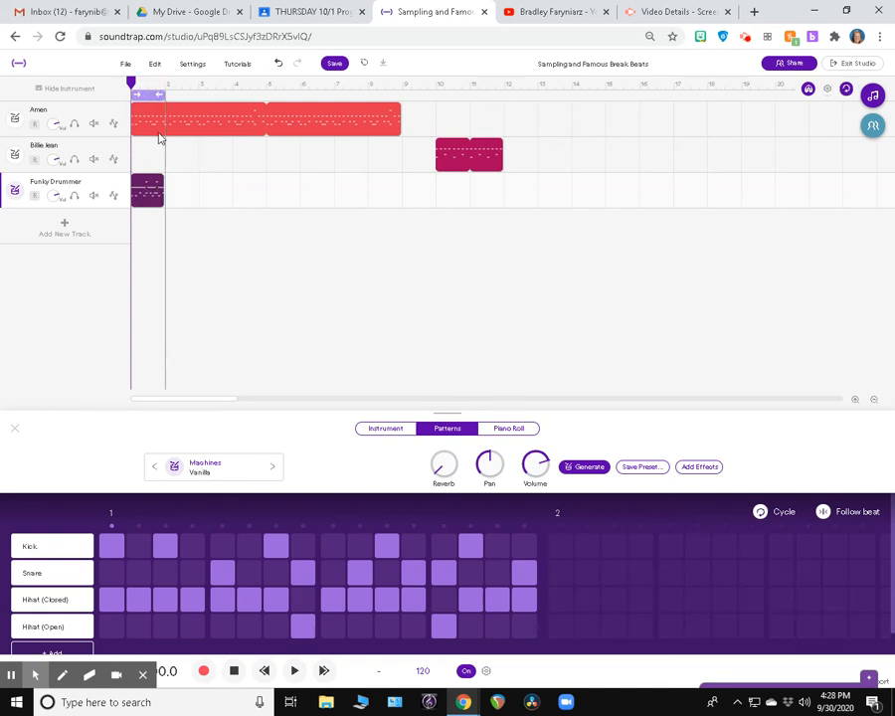
{"action": "left_click", "coordinate": [150, 95]}
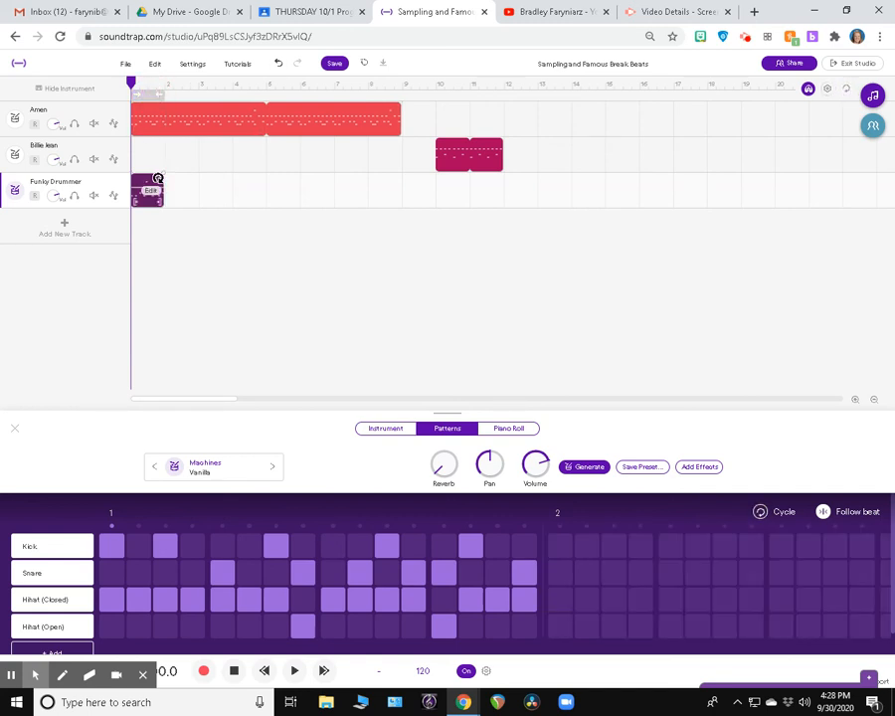
{"action": "left_click_drag", "start_coordinate": [157, 185], "coordinate": [587, 200]}
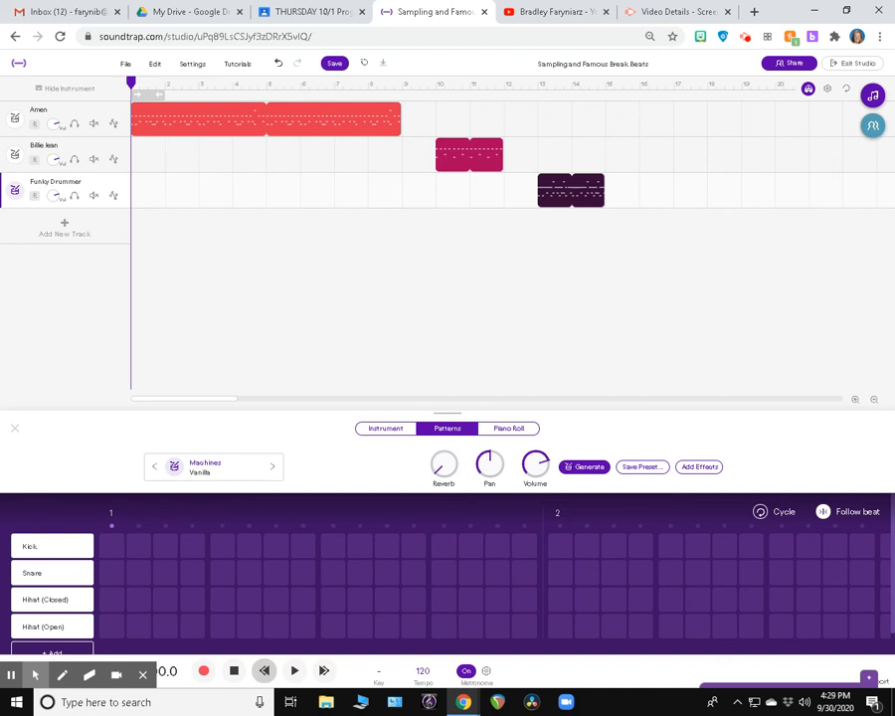
Play all three drum tracks through from the start, and save the project
{"action": "key", "text": "space"}
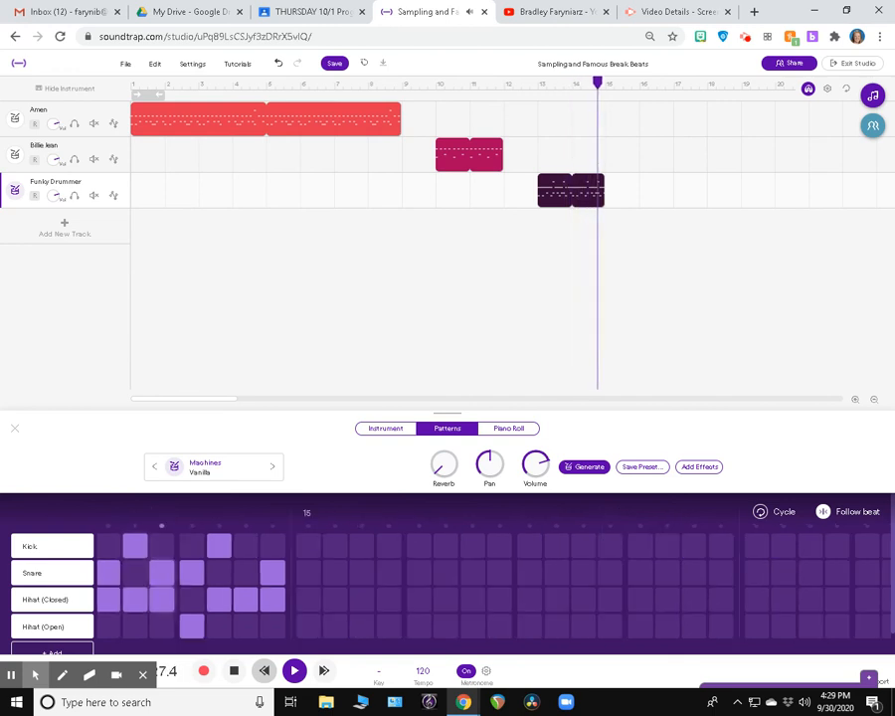
{"action": "key", "text": "space"}
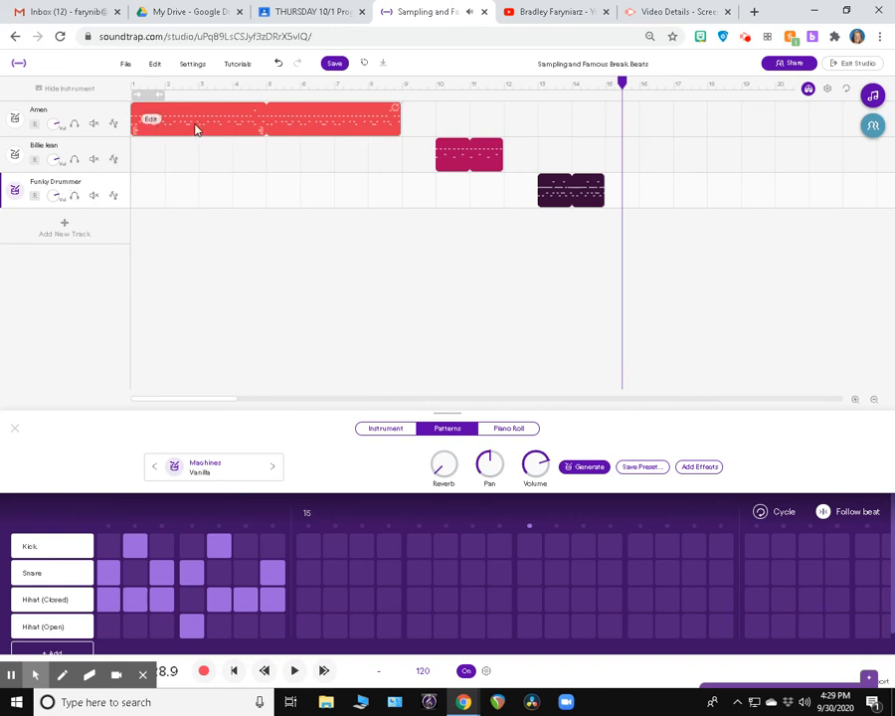
{"action": "left_click", "coordinate": [332, 64]}
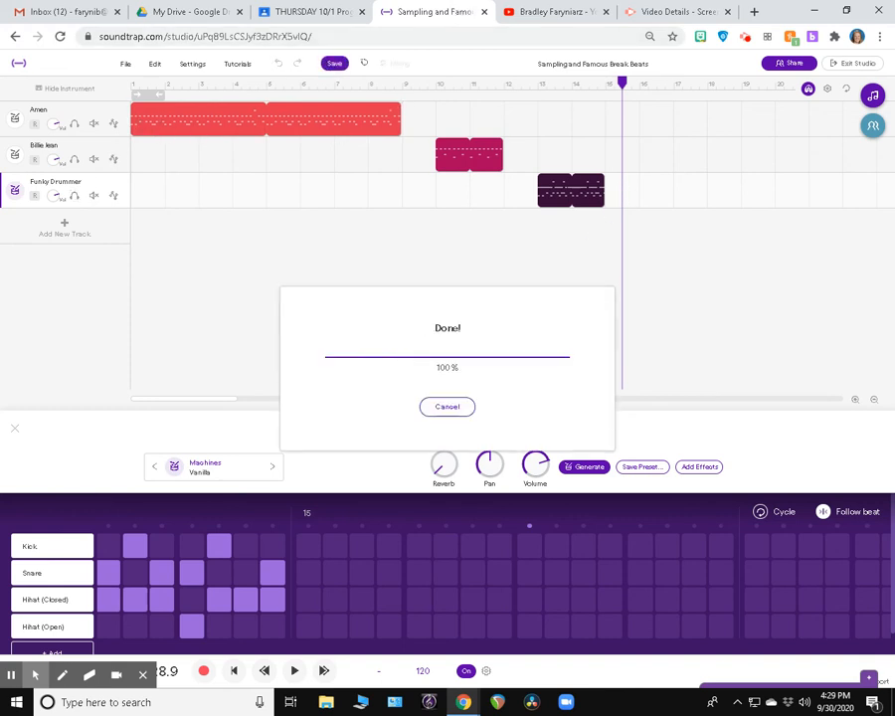